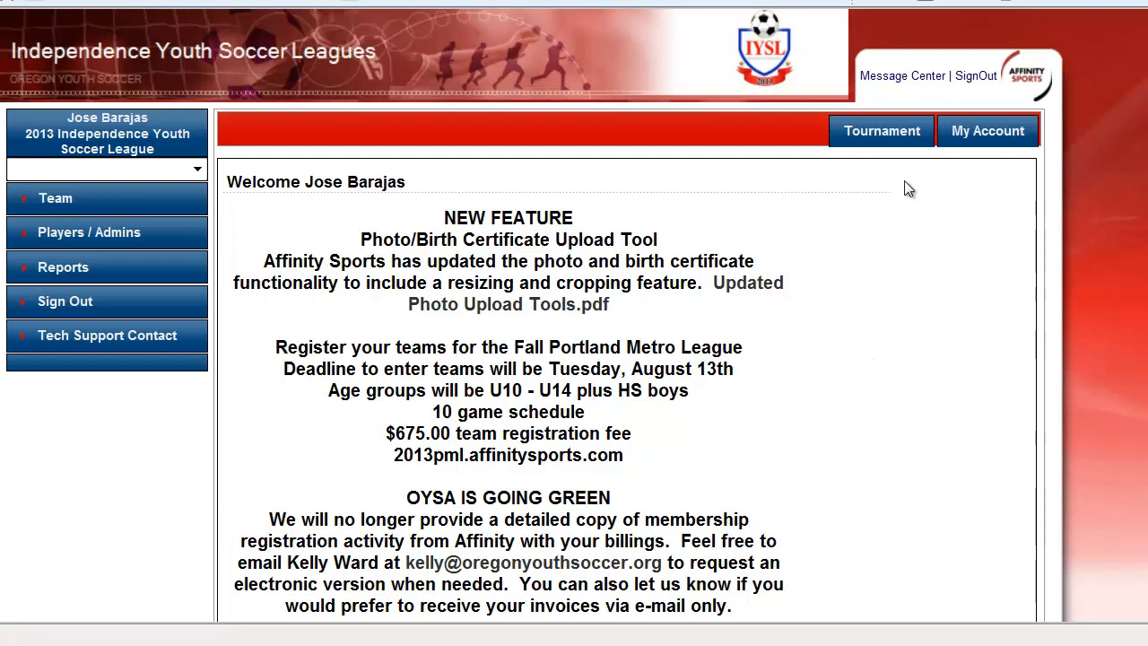
Step: Open the tournament's play levels in the flight schemas and start adding a play level manually
{"action": "left_click", "coordinate": [891, 141]}
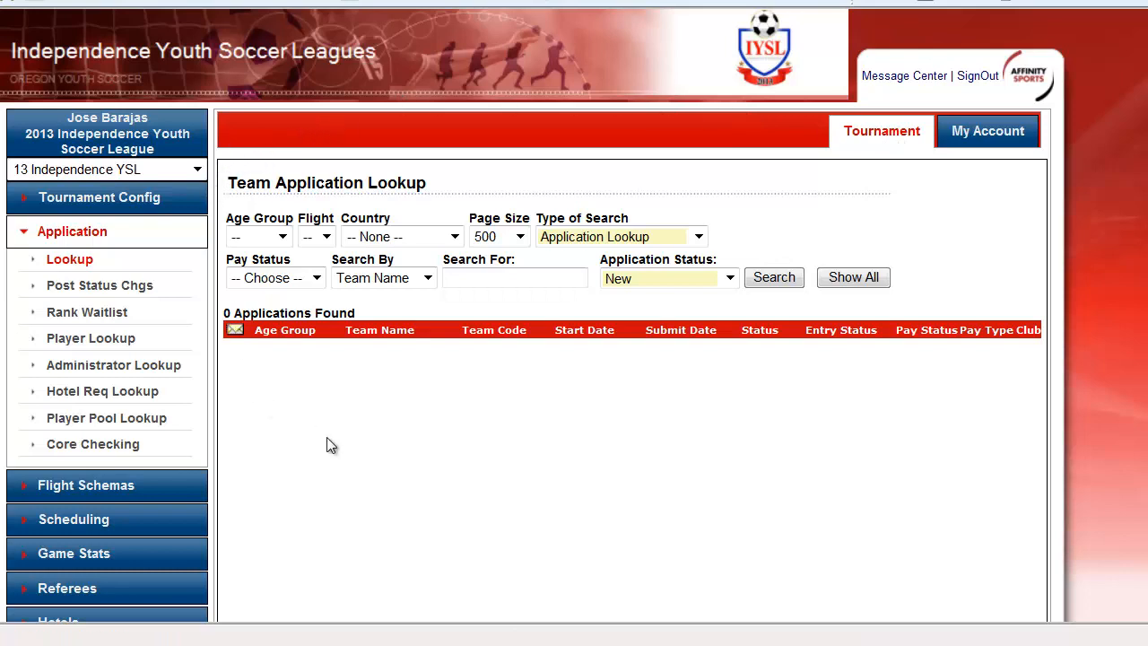
{"action": "left_click", "coordinate": [93, 487]}
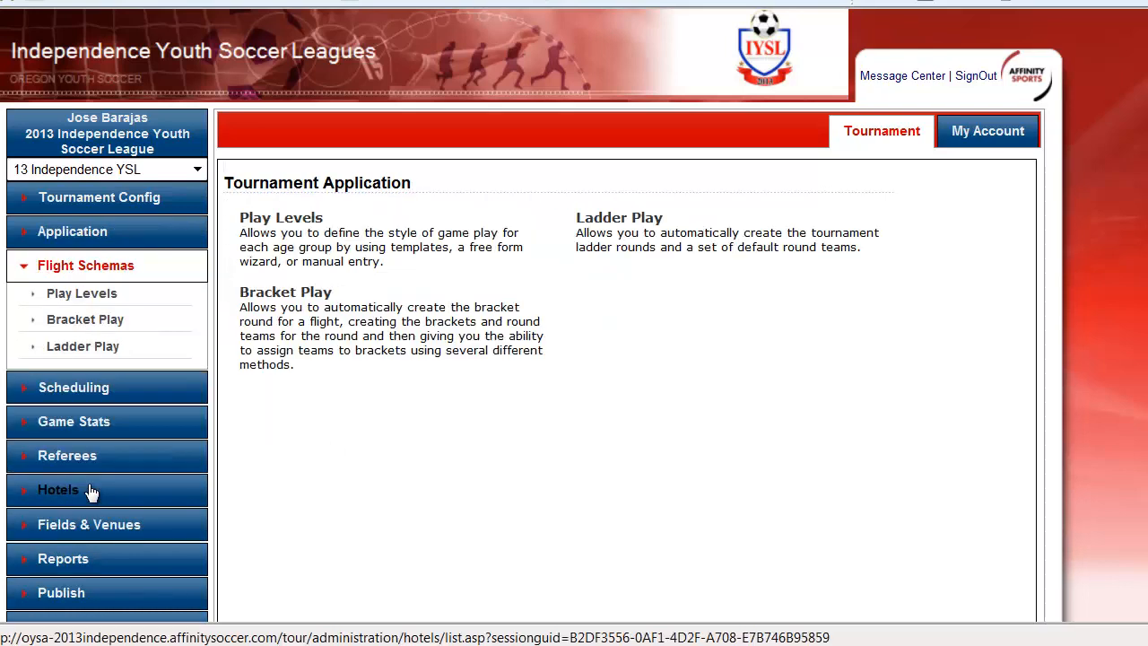
{"action": "left_click", "coordinate": [279, 220]}
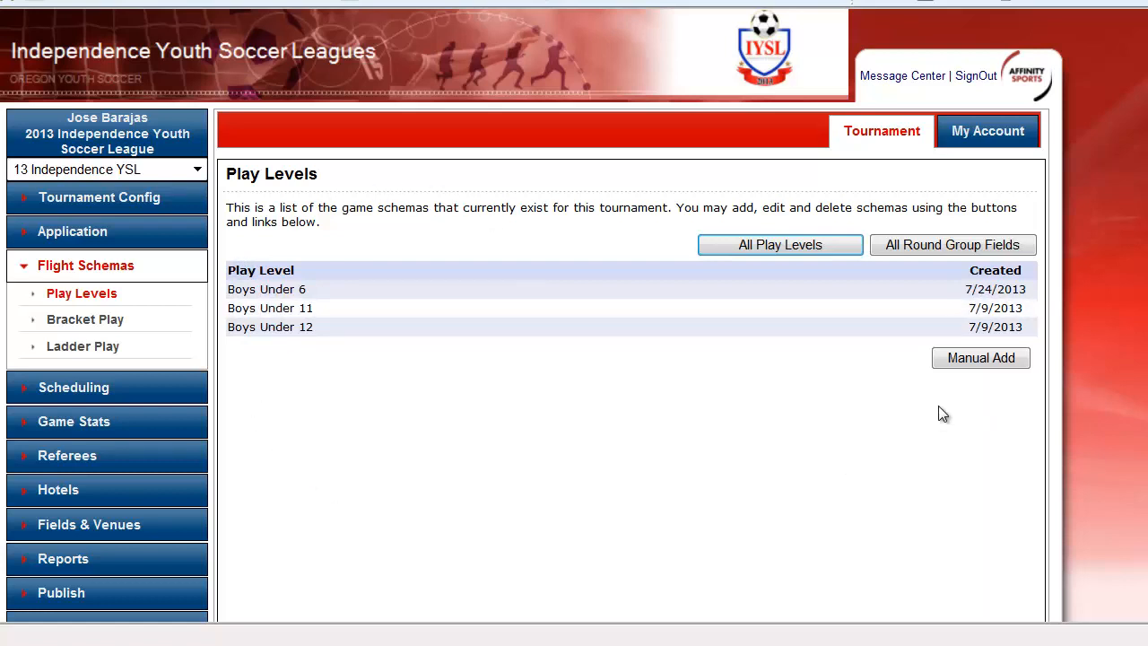
{"action": "left_click", "coordinate": [992, 364]}
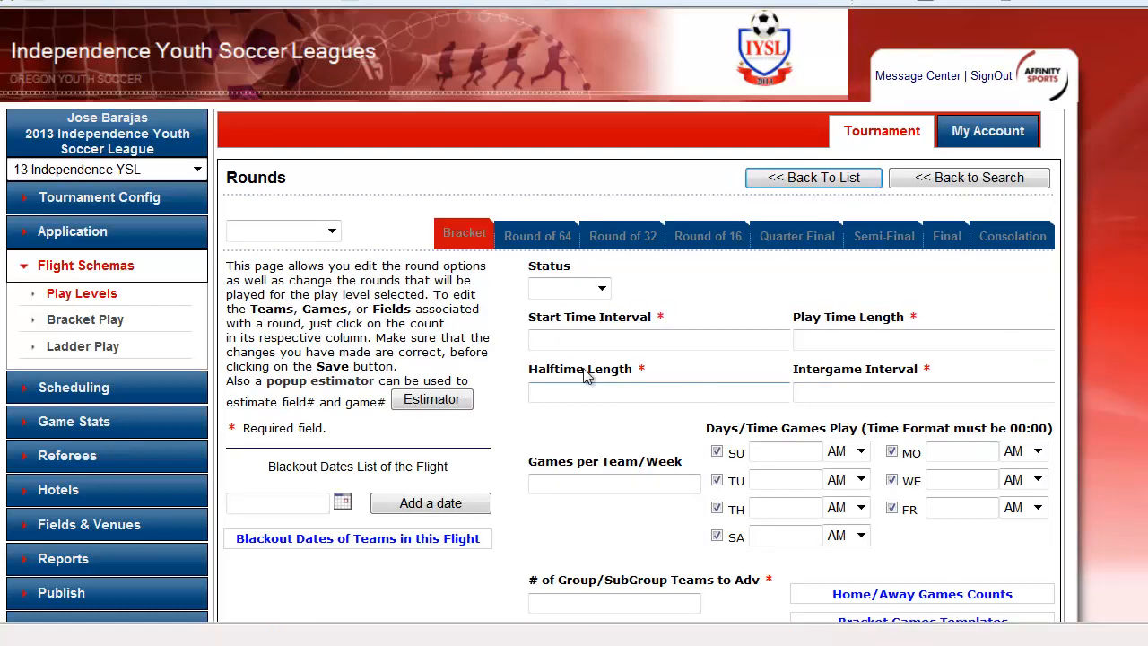
Step: Choose Boys Under 7 as the play level and set the bracket round's status to Active
{"action": "left_click", "coordinate": [332, 231]}
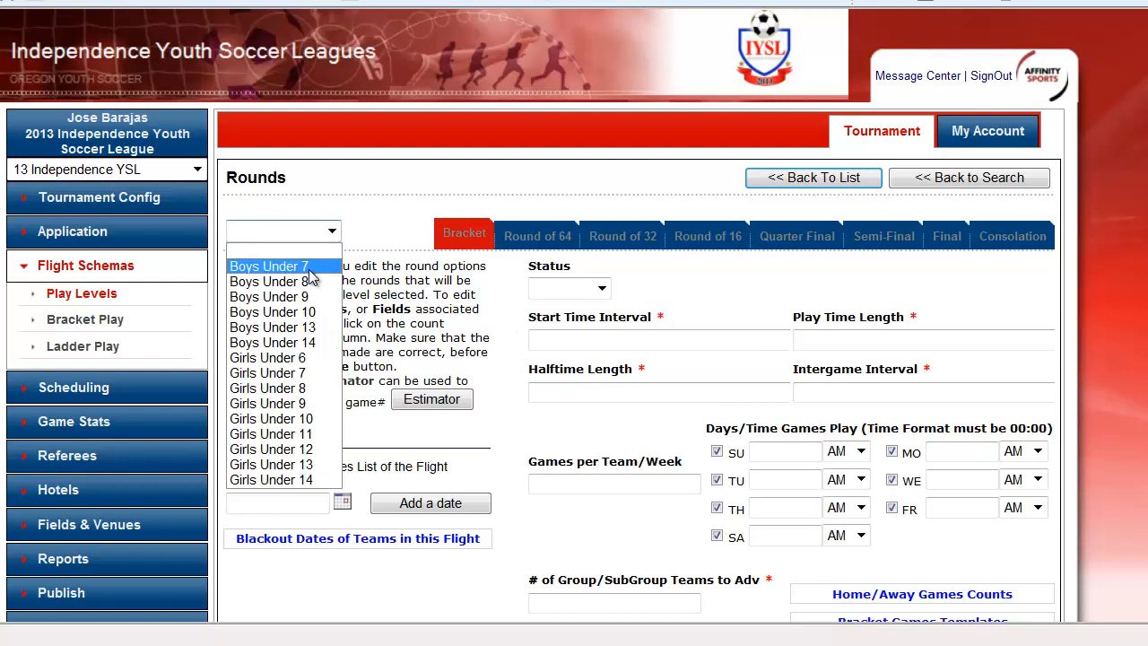
{"action": "left_click", "coordinate": [310, 267]}
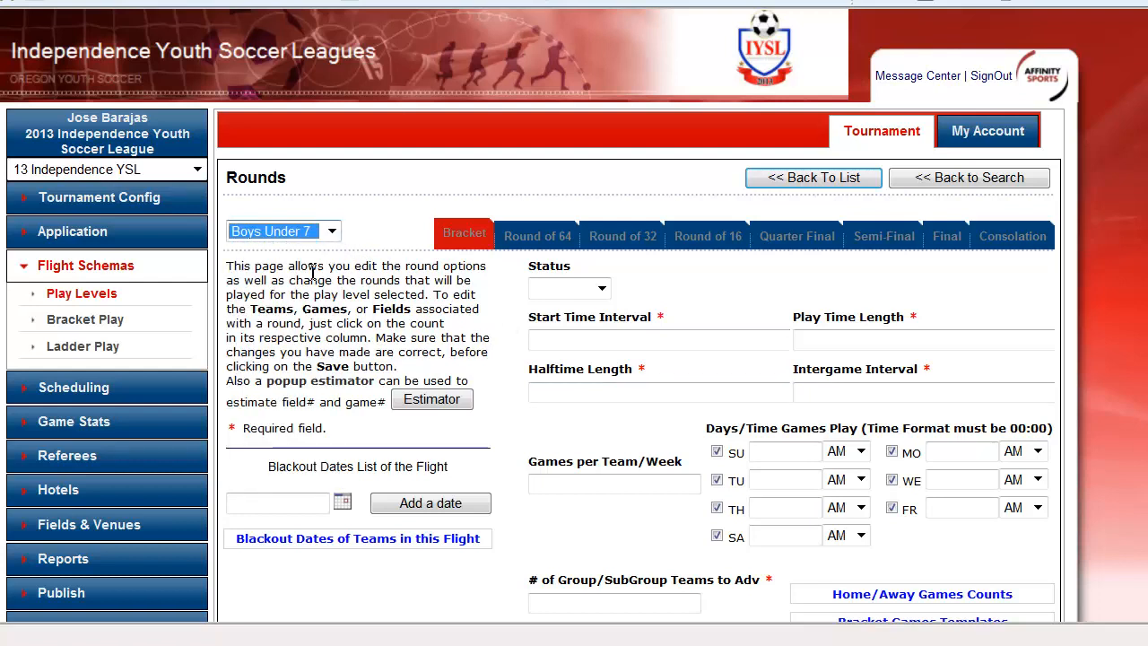
{"action": "left_click", "coordinate": [553, 290]}
{"action": "left_click", "coordinate": [552, 320]}
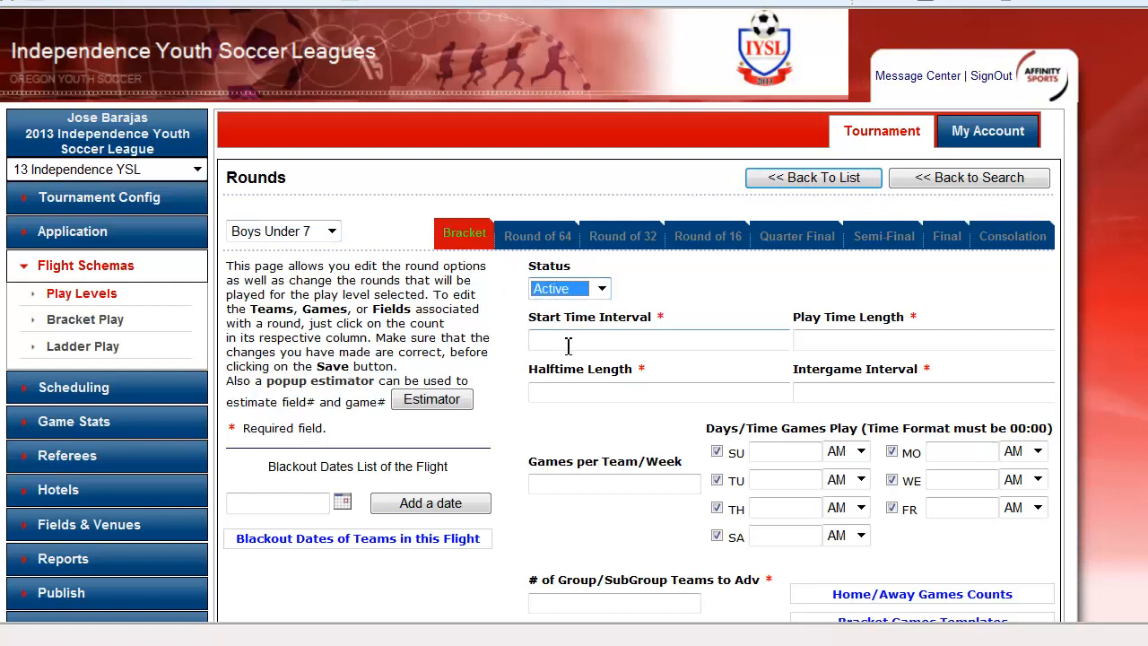
Step: Set the start time interval to 60, play time length to 55, halftime length to 5 and intergame interval to 120
{"action": "left_click", "coordinate": [570, 341]}
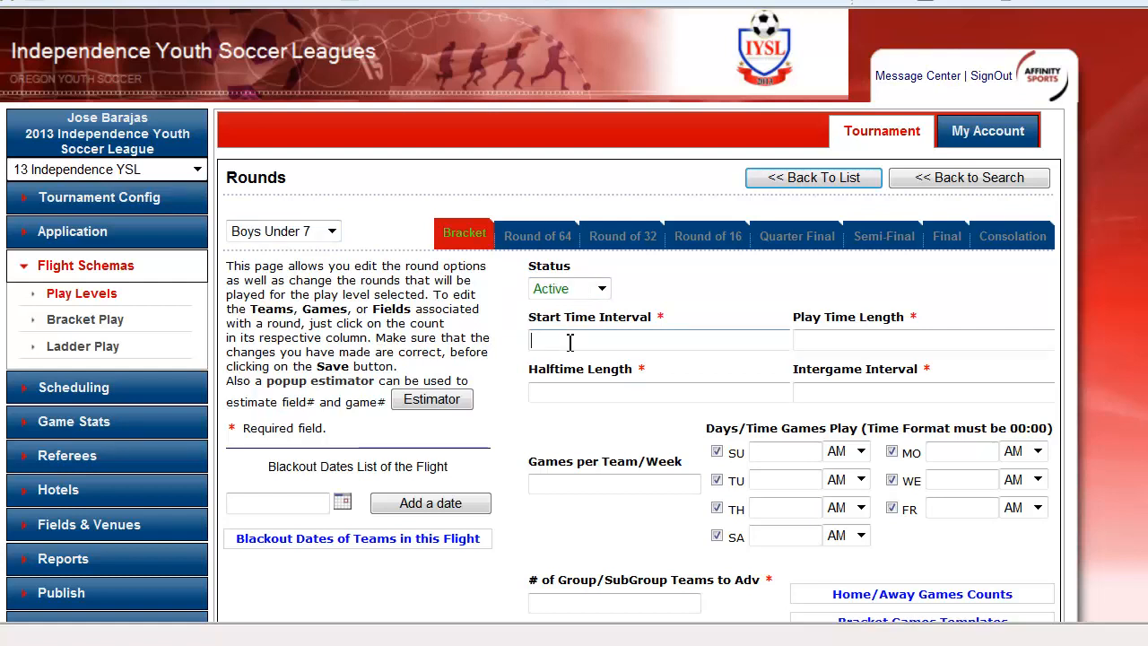
{"action": "type", "text": "60"}
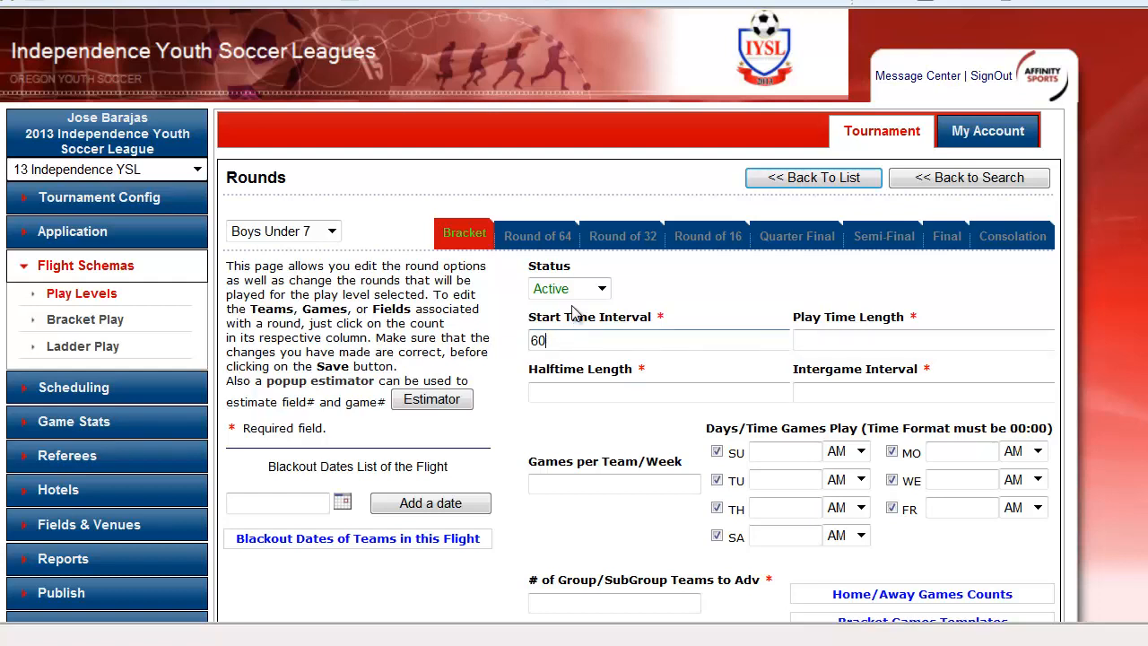
{"action": "left_click", "coordinate": [850, 344]}
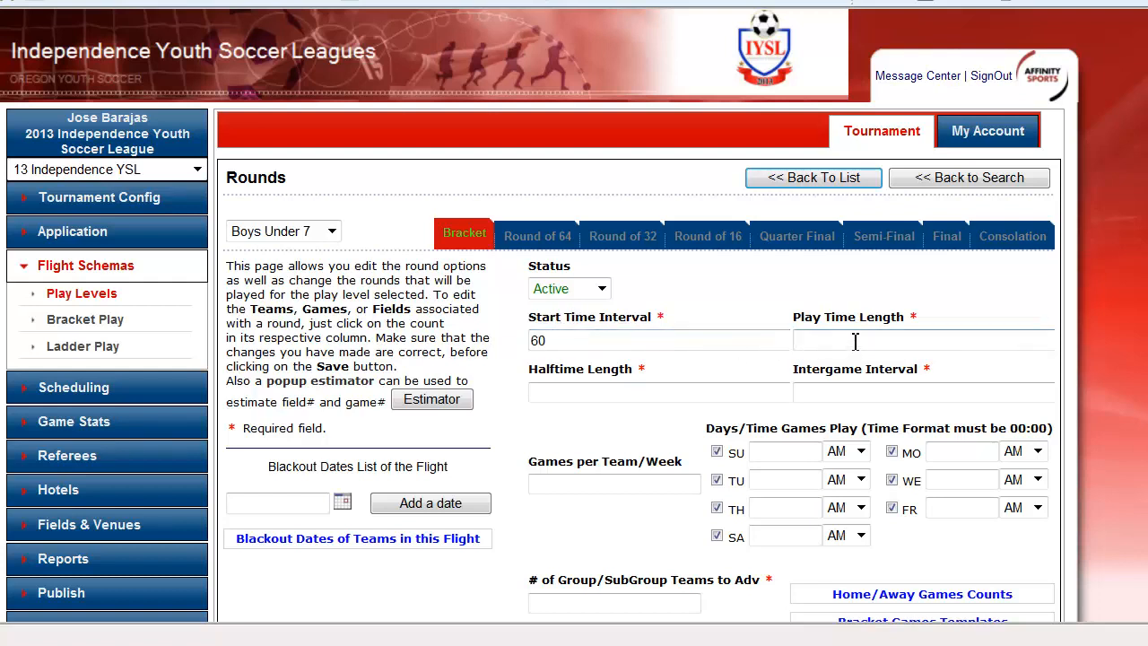
{"action": "type", "text": "55"}
{"action": "key", "text": "Tab"}
{"action": "type", "text": "5"}
{"action": "key", "text": "Tab"}
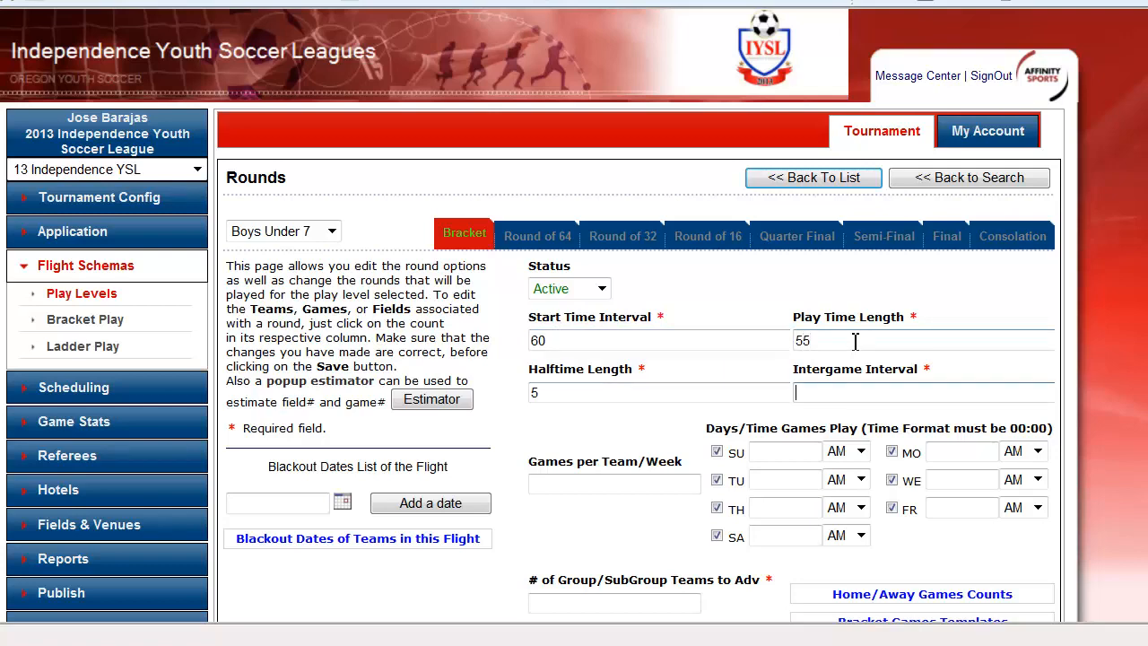
{"action": "type", "text": "120"}
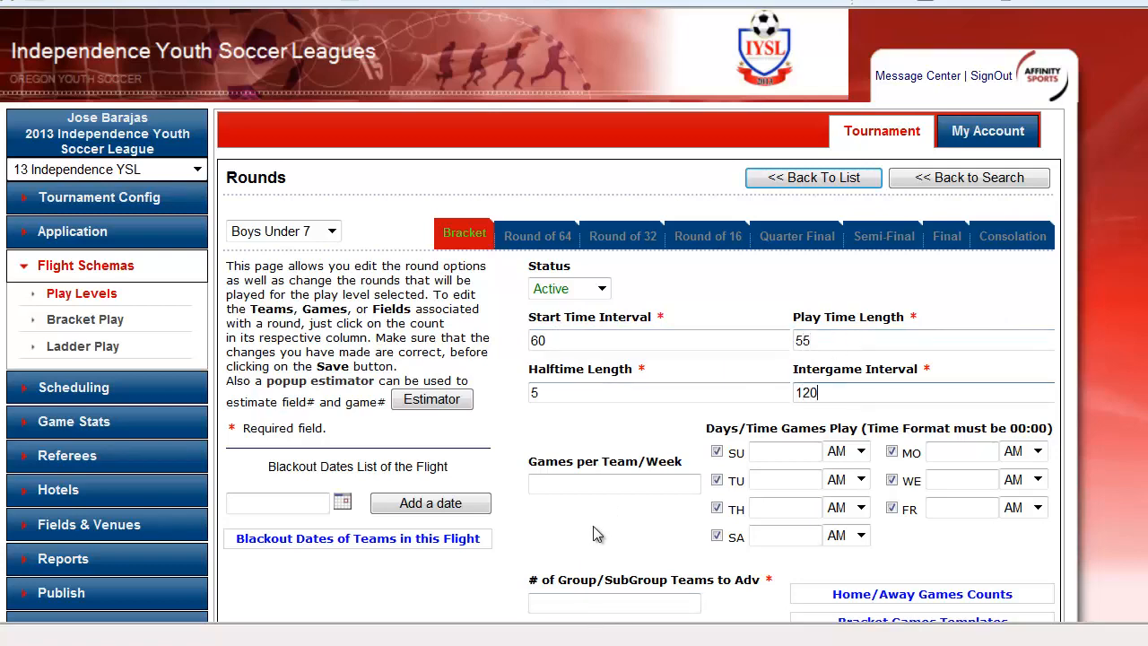
Step: Set games per team per week to 1 and group/subgroup teams to advance to 0, and save the round
{"action": "left_click", "coordinate": [597, 533]}
{"action": "scroll", "coordinate": [596, 534], "scroll_direction": "down", "scroll_amount": 3}
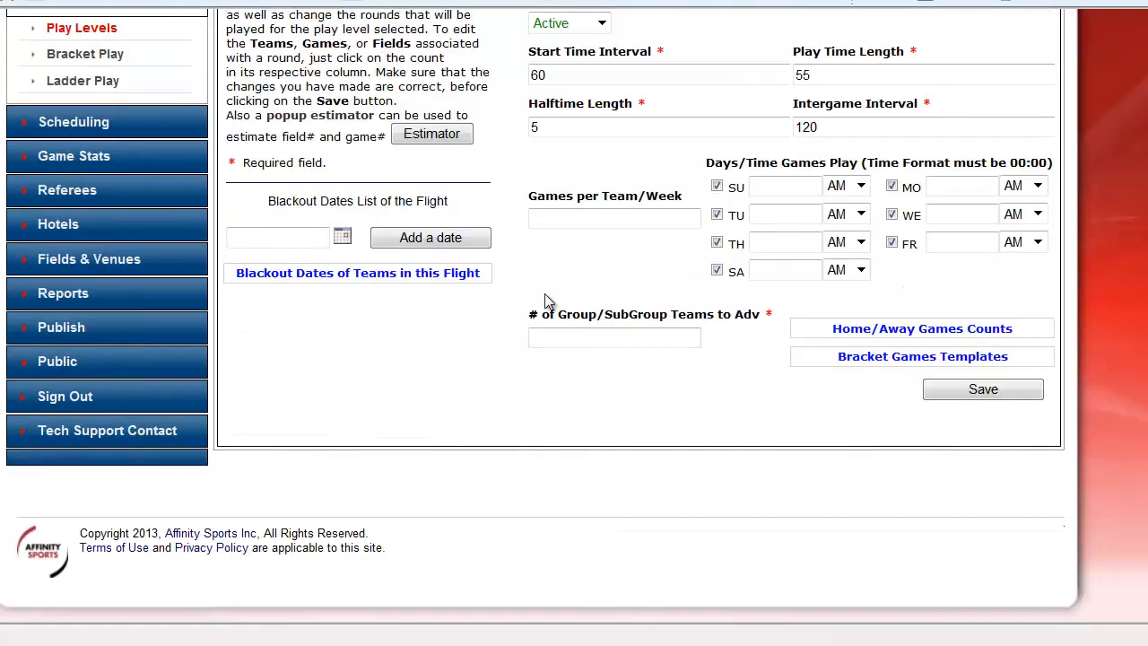
{"action": "left_click", "coordinate": [578, 224]}
{"action": "type", "text": "1"}
{"action": "left_click", "coordinate": [567, 339]}
{"action": "type", "text": "0"}
{"action": "left_click", "coordinate": [501, 383]}
{"action": "scroll", "coordinate": [497, 373], "scroll_direction": "up", "scroll_amount": 1}
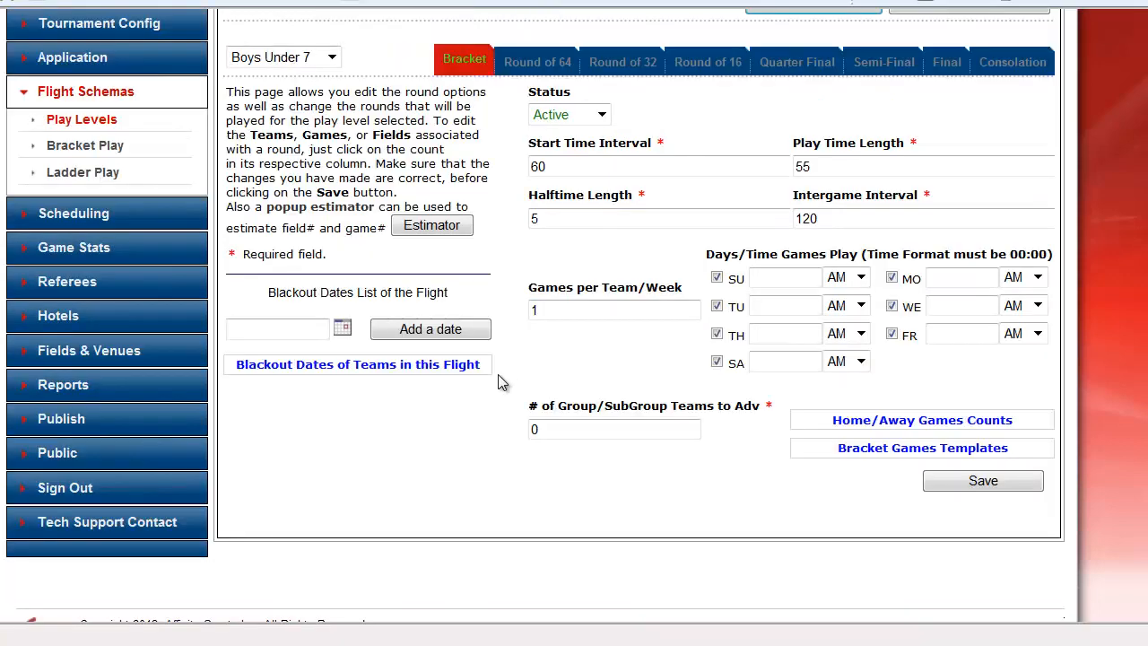
{"action": "left_click", "coordinate": [961, 485]}
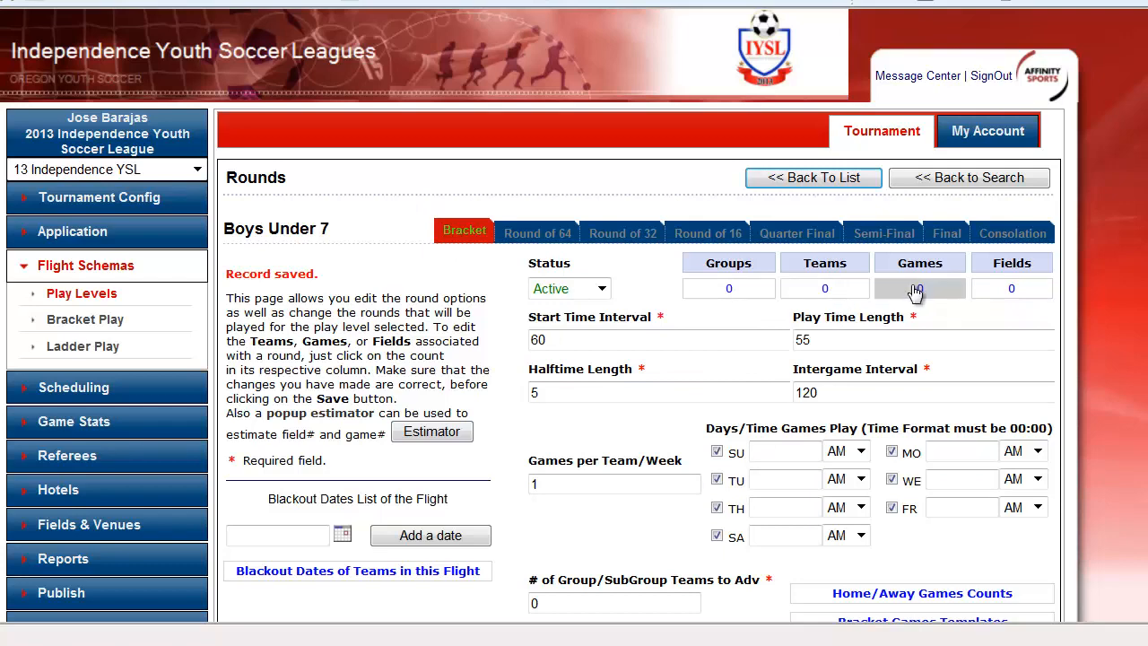
Step: Add a round group with rank 1 and group code A, save it and return to the rounds
{"action": "left_click", "coordinate": [732, 290]}
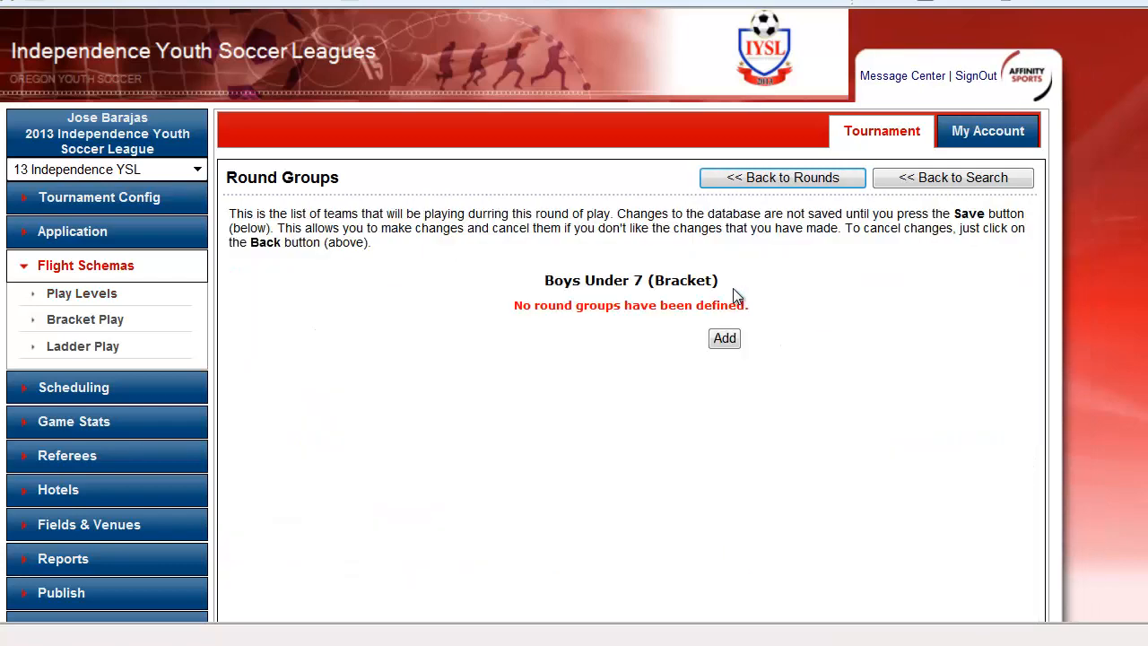
{"action": "left_click", "coordinate": [725, 339]}
{"action": "left_click", "coordinate": [647, 386]}
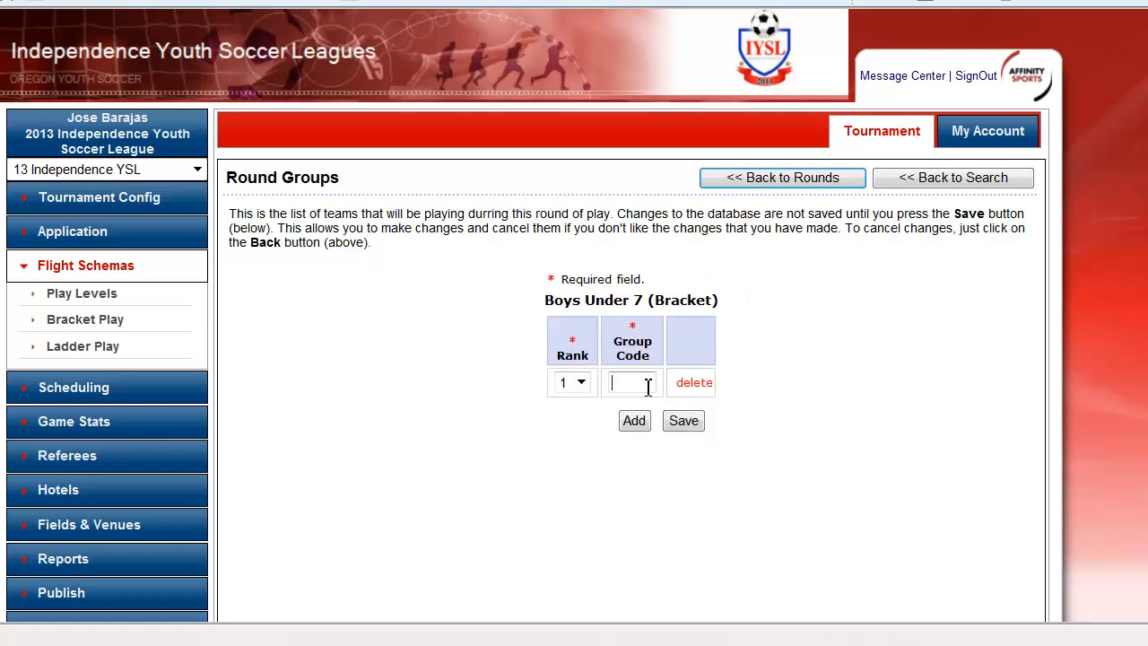
{"action": "type", "text": "A"}
{"action": "left_click", "coordinate": [696, 422]}
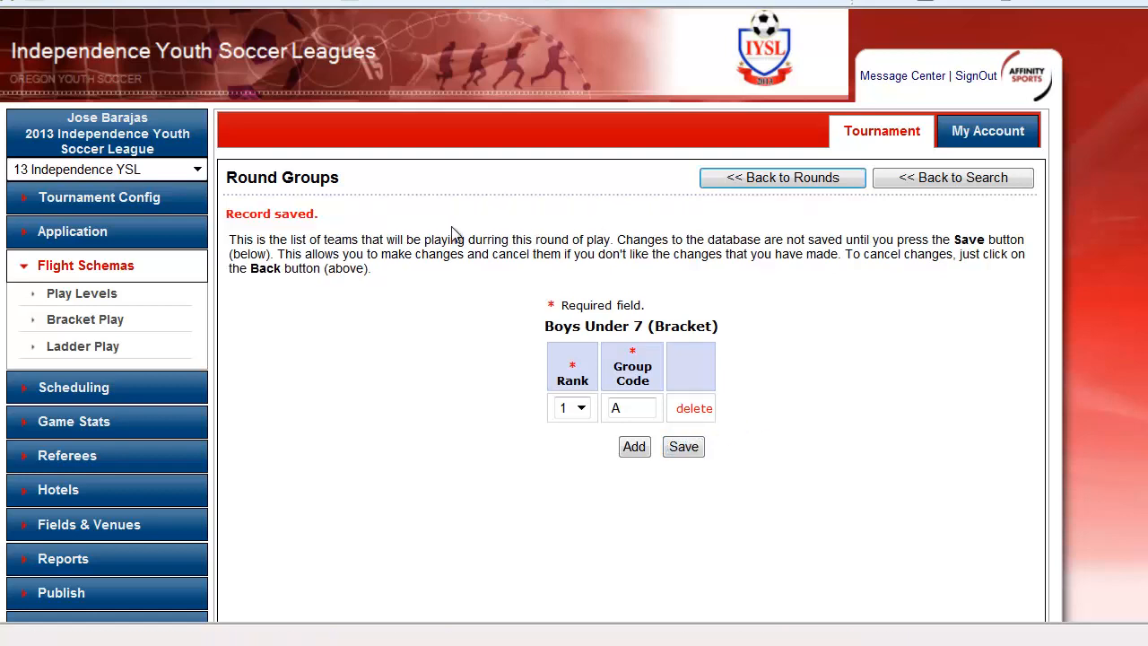
{"action": "left_click", "coordinate": [793, 179]}
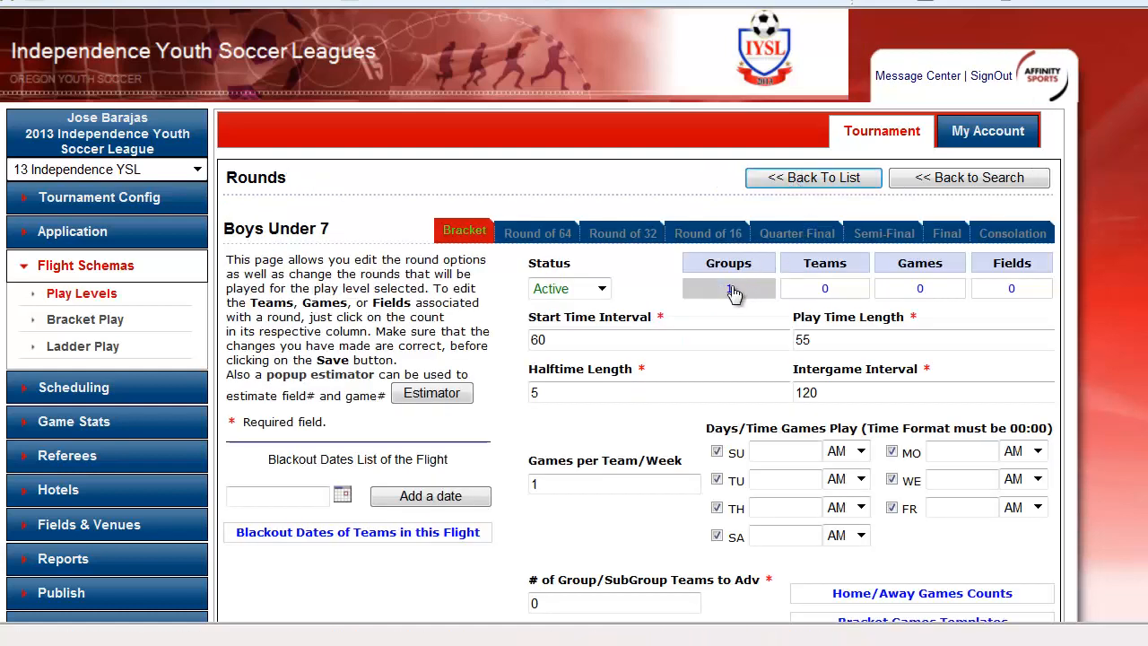
Step: Open the round teams of Bracket A and add six team rows
{"action": "left_click", "coordinate": [822, 289]}
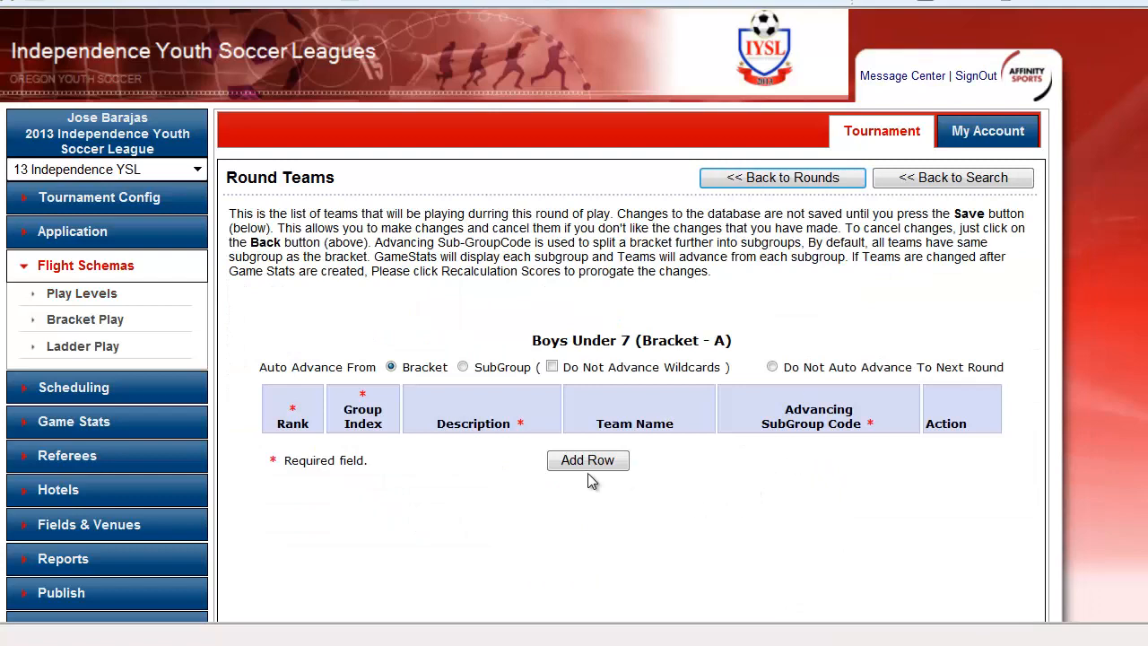
{"action": "left_click", "coordinate": [565, 459]}
{"action": "left_click", "coordinate": [469, 520]}
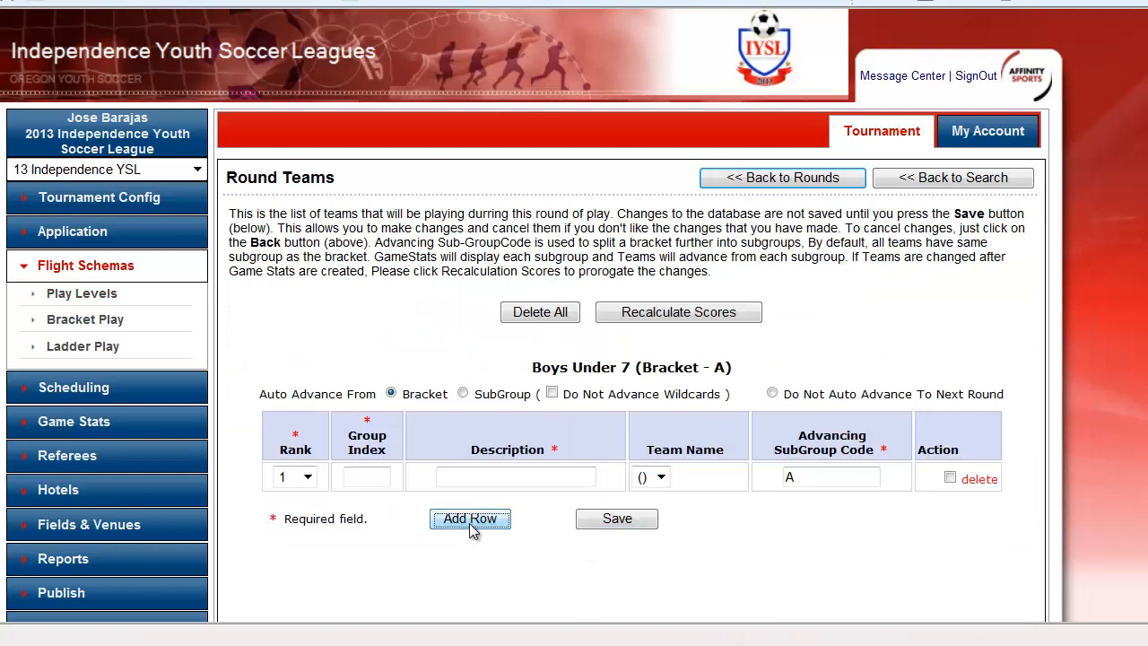
{"action": "left_click", "coordinate": [469, 551]}
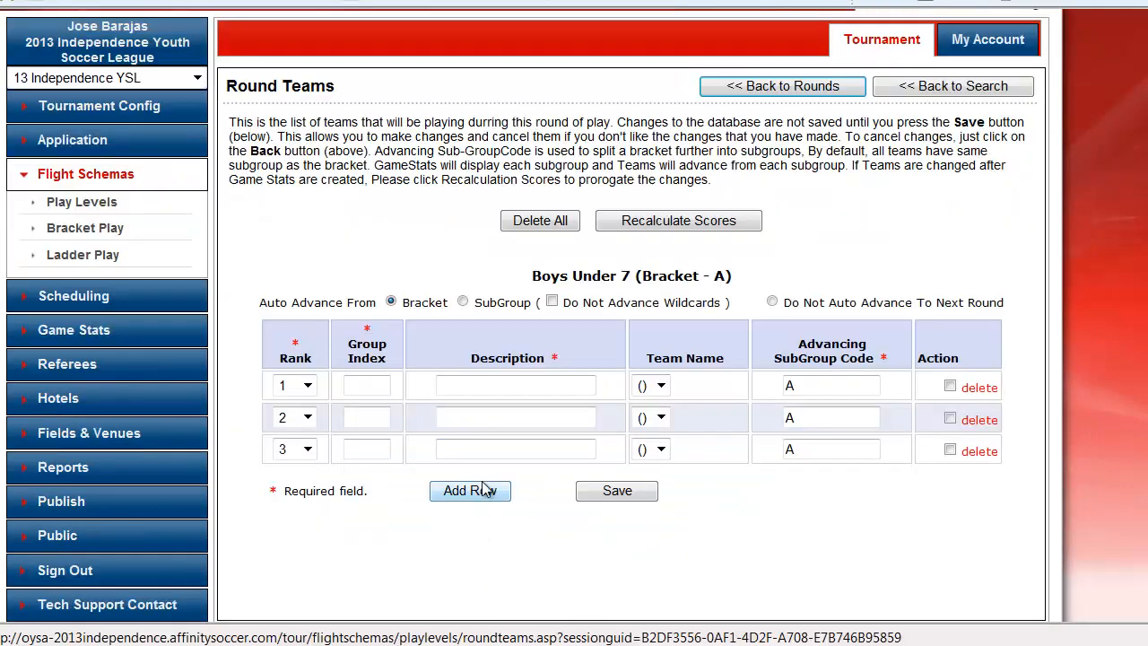
{"action": "left_click", "coordinate": [470, 582]}
{"action": "scroll", "coordinate": [482, 489], "scroll_direction": "down", "scroll_amount": 2}
{"action": "left_click", "coordinate": [481, 434]}
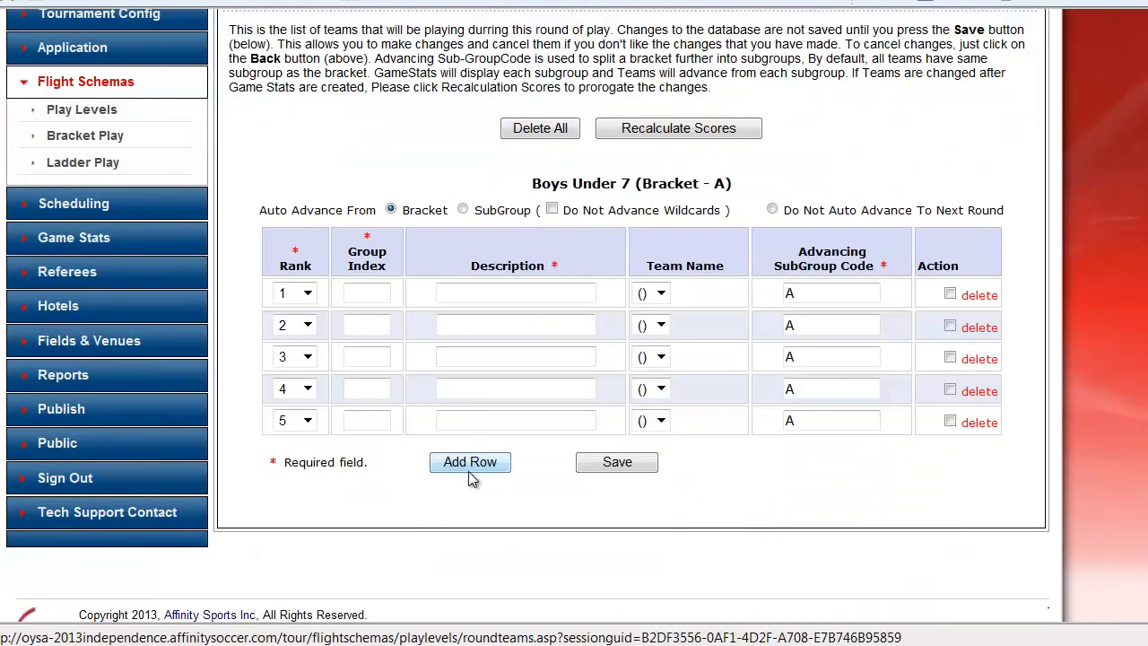
{"action": "left_click", "coordinate": [468, 462]}
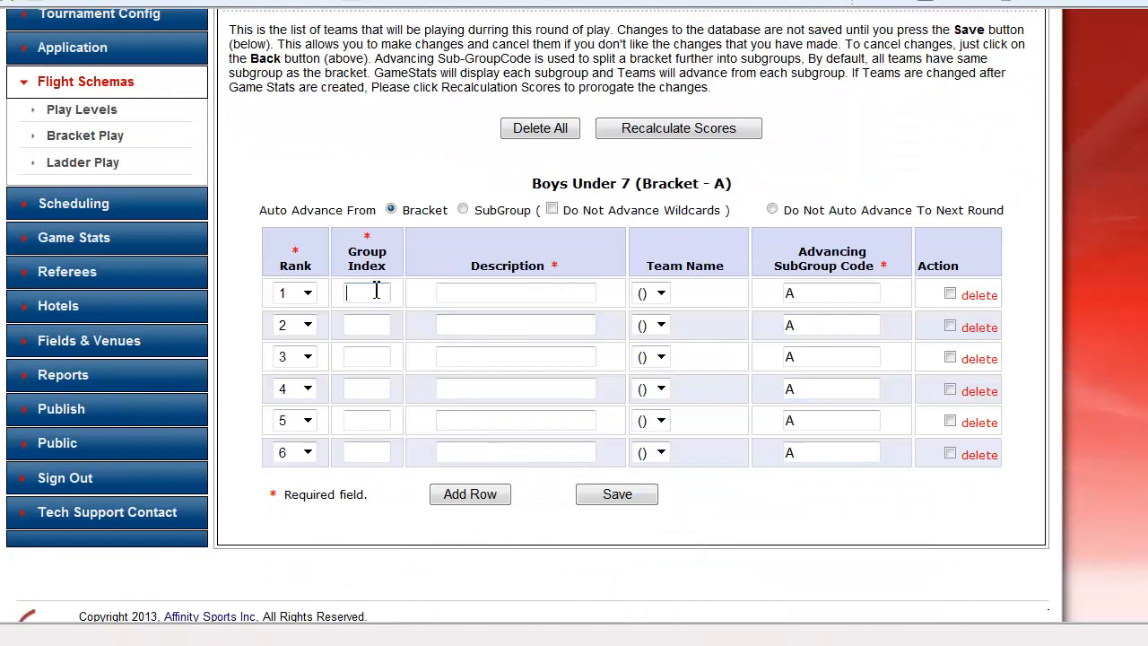
Step: Give the rank 1 team row group index 1 and the description "A1 Team 1"
{"action": "type", "text": "1"}
{"action": "key", "text": "Tab"}
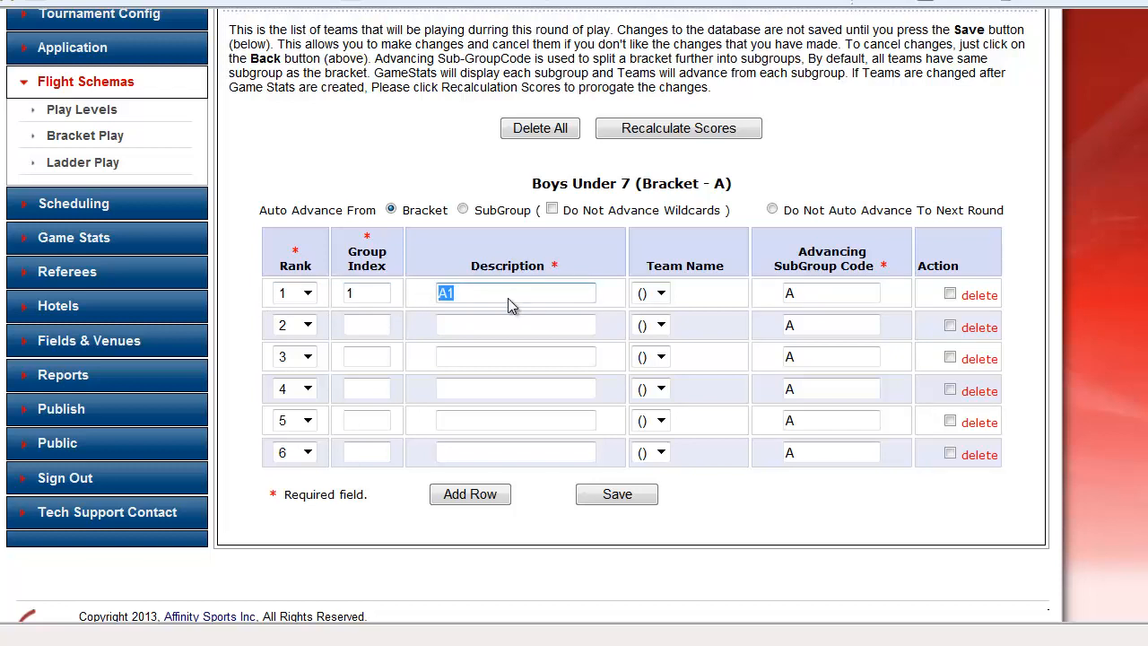
{"action": "left_click", "coordinate": [492, 295]}
{"action": "type", "text": "Team 1"}
Step: Give the rank 2 team row group index 2 and the description "A2 Team 2"
{"action": "left_click", "coordinate": [362, 327]}
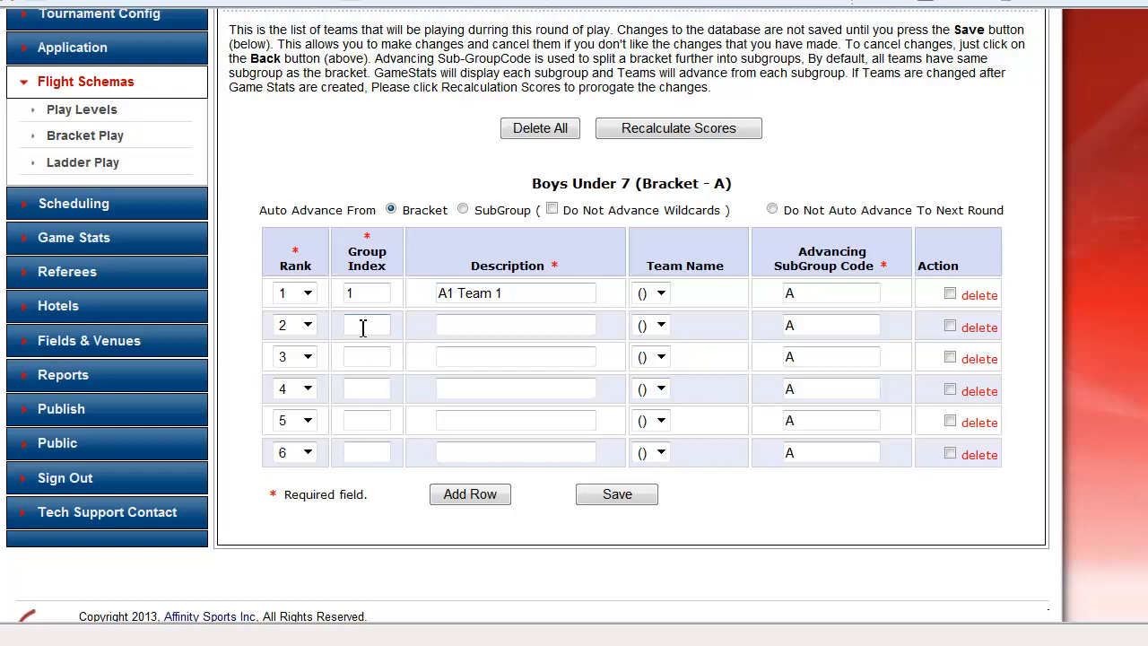
{"action": "type", "text": "2"}
{"action": "key", "text": "Tab"}
{"action": "type", "text": "A2 "}
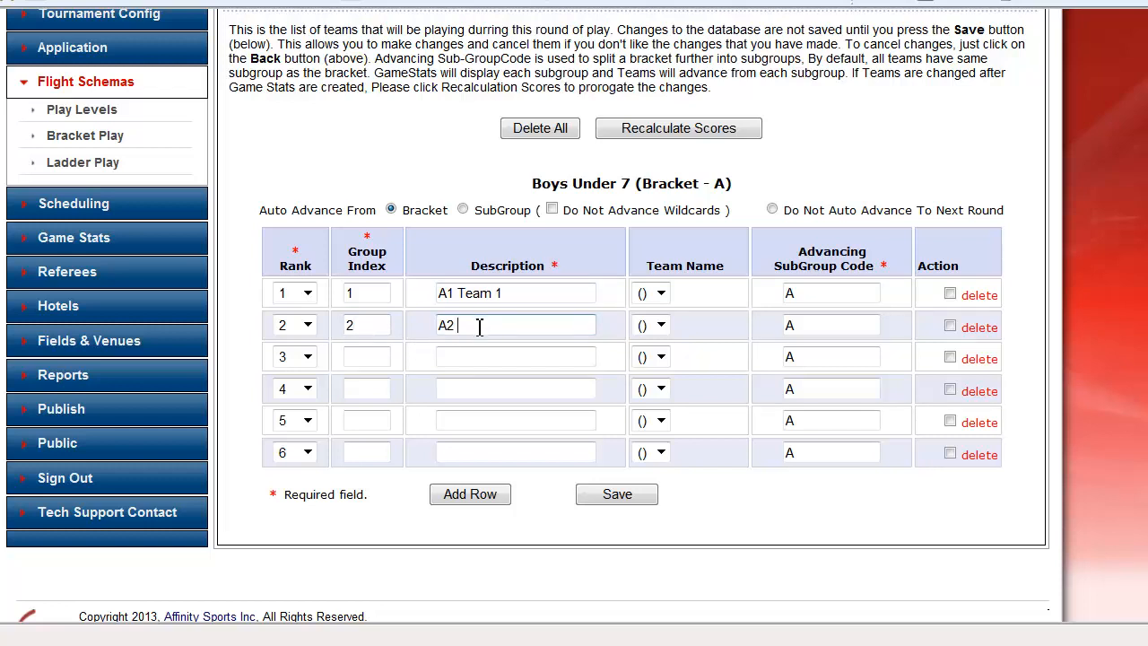
{"action": "type", "text": "Team 2"}
Step: Give the rank 3 team row group index 3 and the description "A3 Team 3"
{"action": "left_click", "coordinate": [369, 358]}
{"action": "type", "text": "3"}
{"action": "key", "text": "Tab"}
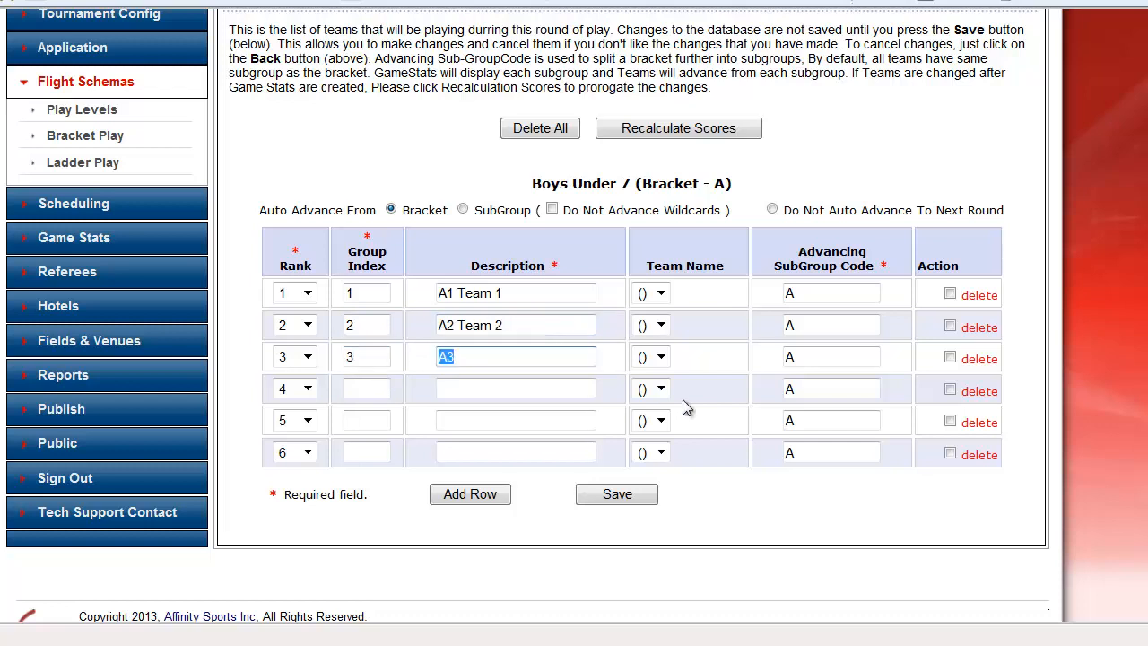
{"action": "left_click", "coordinate": [504, 352]}
{"action": "type", "text": "Team 3"}
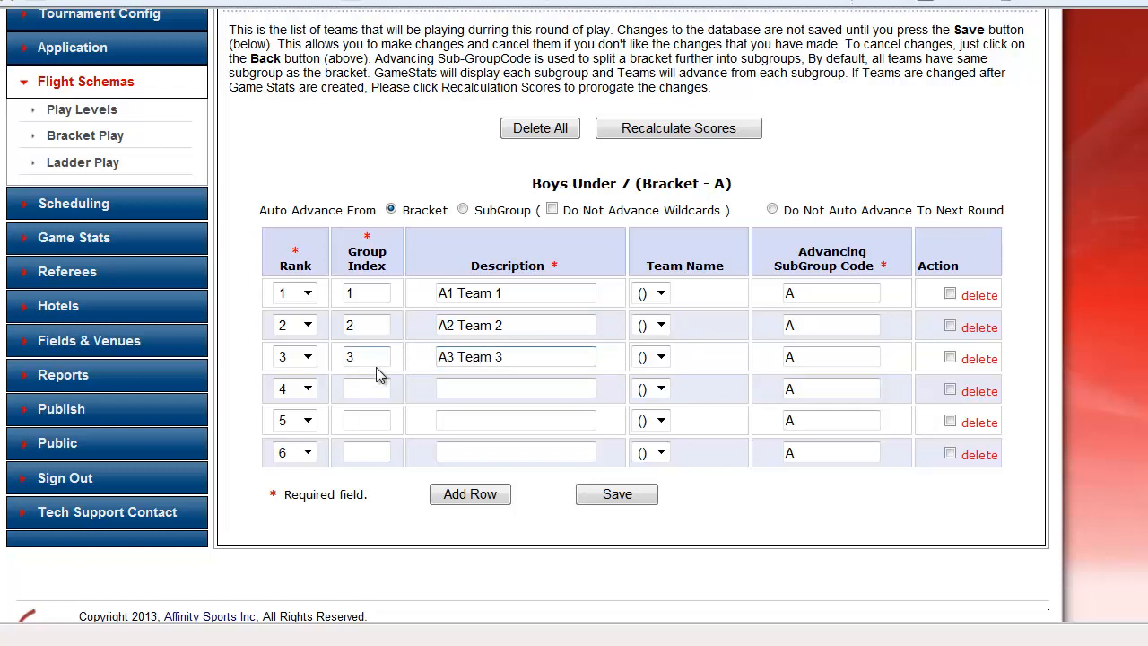
Step: Give the rank 4 team row group index 4 and the description "A4 Team 4"
{"action": "left_click", "coordinate": [364, 392]}
{"action": "type", "text": "4"}
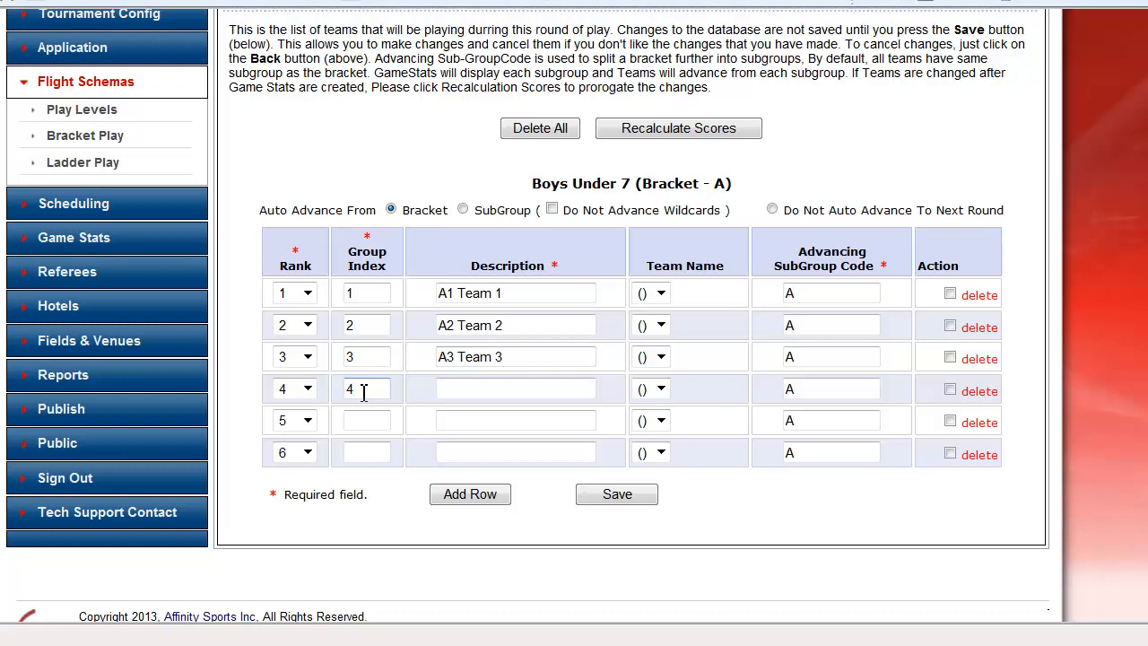
{"action": "key", "text": "Tab"}
{"action": "key", "text": "Right"}
{"action": "type", "text": "Team"}
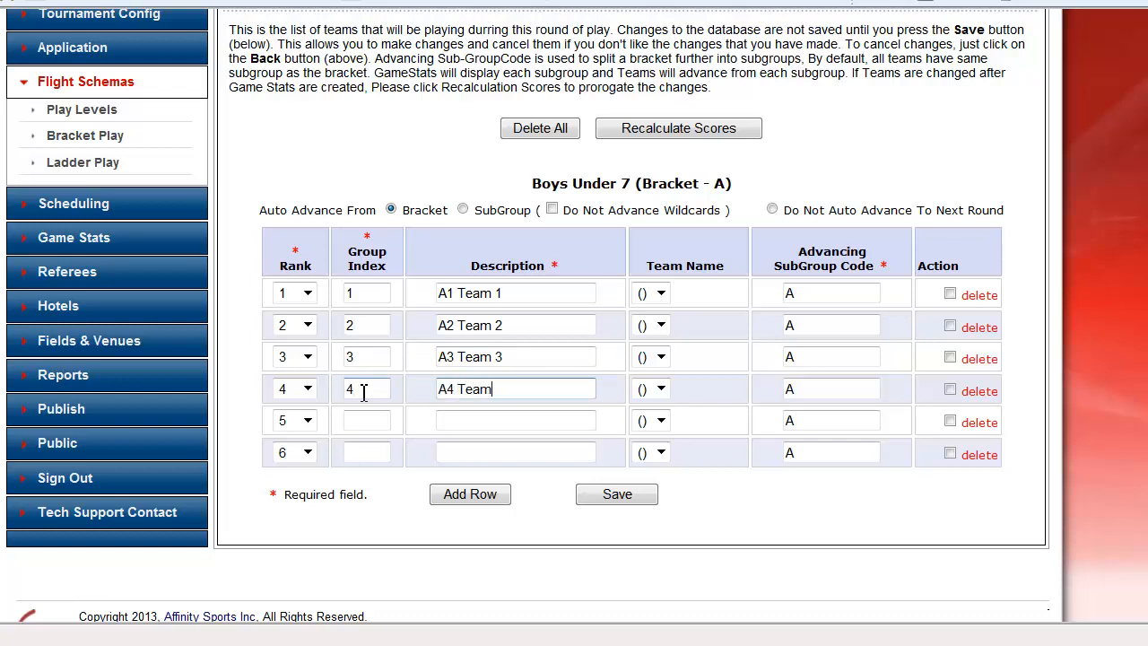
{"action": "type", "text": " 4"}
Step: Give the rank 5 team row group index 5 and the description "A5 Team 5"
{"action": "left_click", "coordinate": [359, 427]}
{"action": "type", "text": "5"}
{"action": "key", "text": "Tab"}
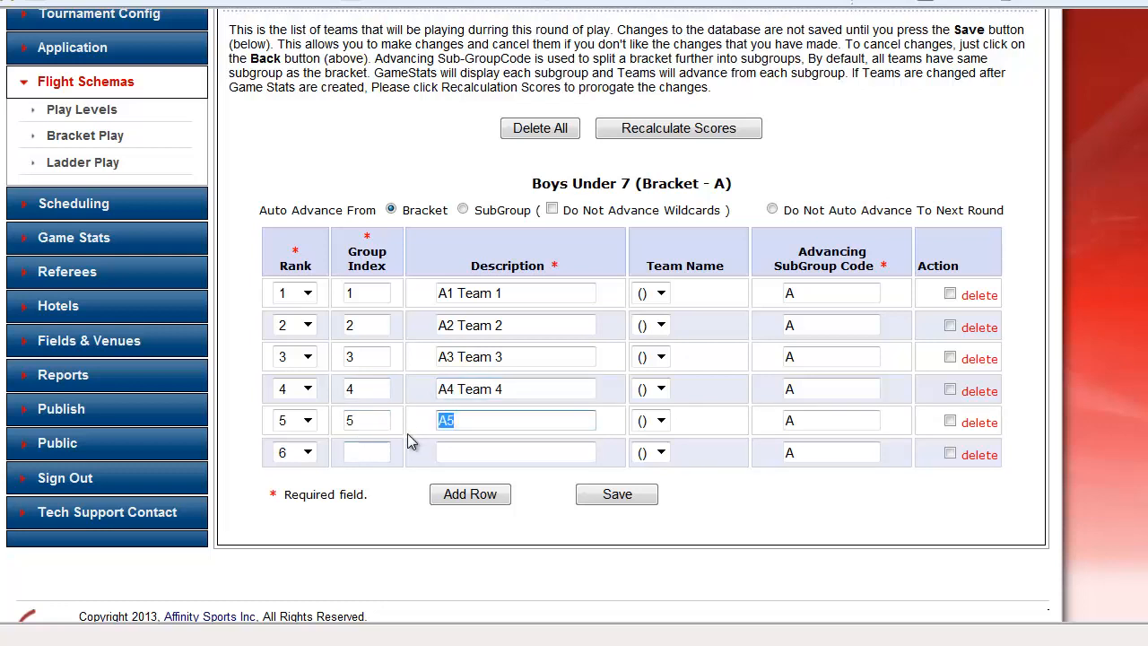
{"action": "key", "text": "End"}
{"action": "type", "text": "Tea, 5"}
{"action": "key", "text": "BackSpace"}
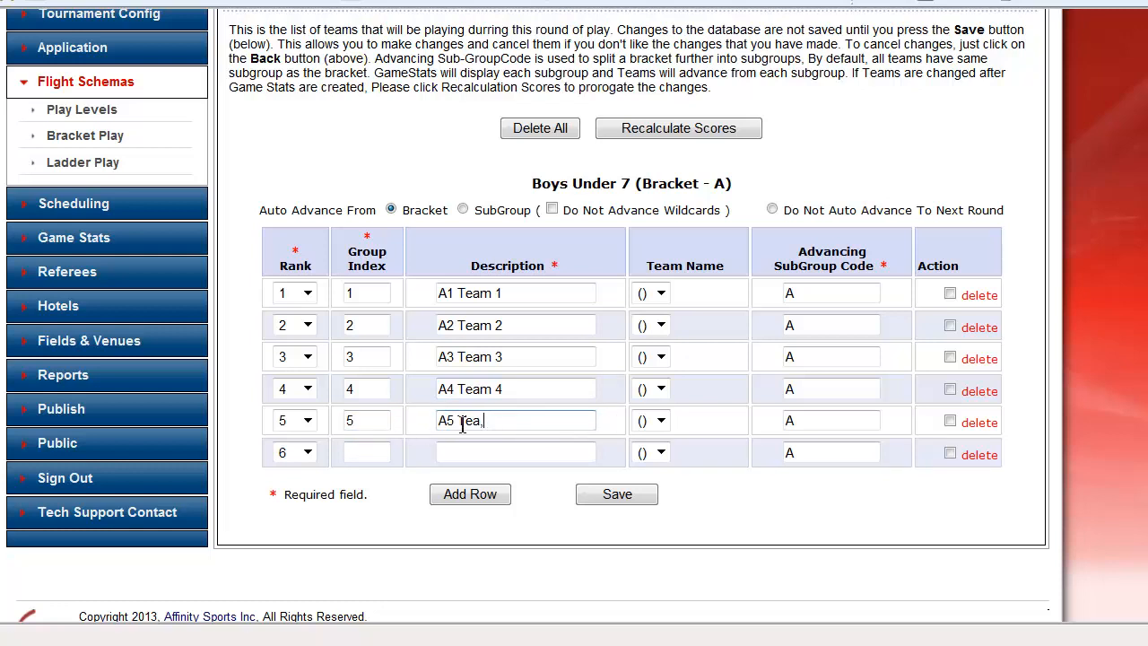
{"action": "type", "text": "5"}
Step: Give the rank 6 team row group index 6 and the description "A6 Team 6", and save the round teams
{"action": "left_click", "coordinate": [380, 458]}
{"action": "type", "text": "6"}
{"action": "key", "text": "Tab"}
{"action": "type", "text": "A6"}
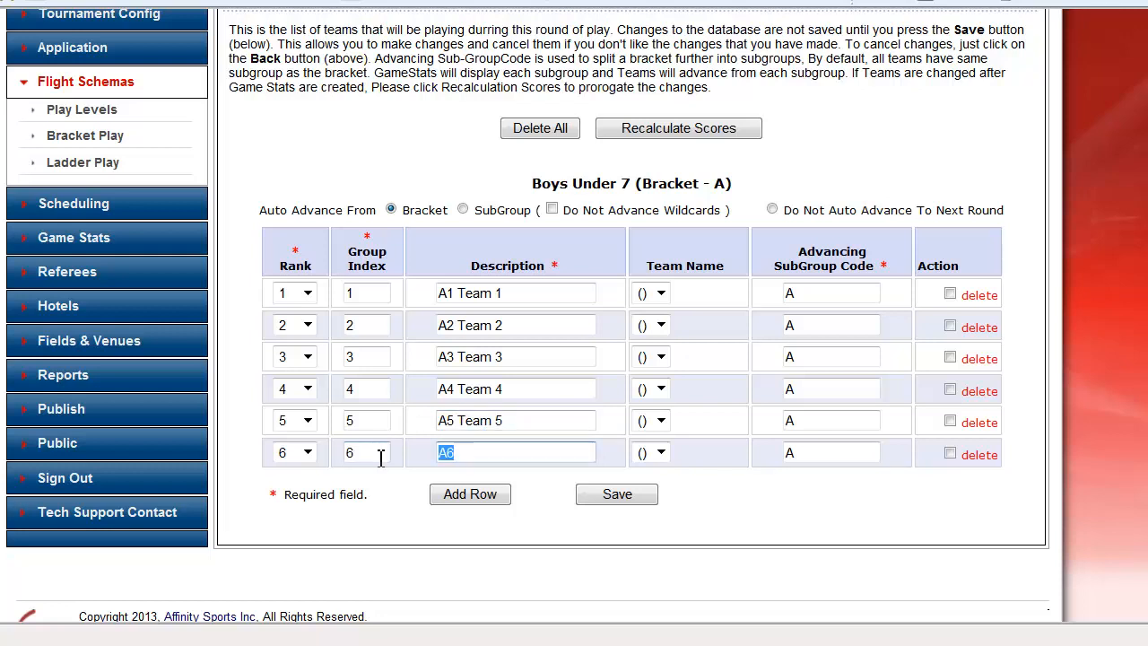
{"action": "type", "text": " Team"}
{"action": "type", "text": " 56"}
{"action": "key", "text": "BackSpace"}
{"action": "key", "text": "BackSpace"}
{"action": "type", "text": "6"}
{"action": "left_click", "coordinate": [622, 502]}
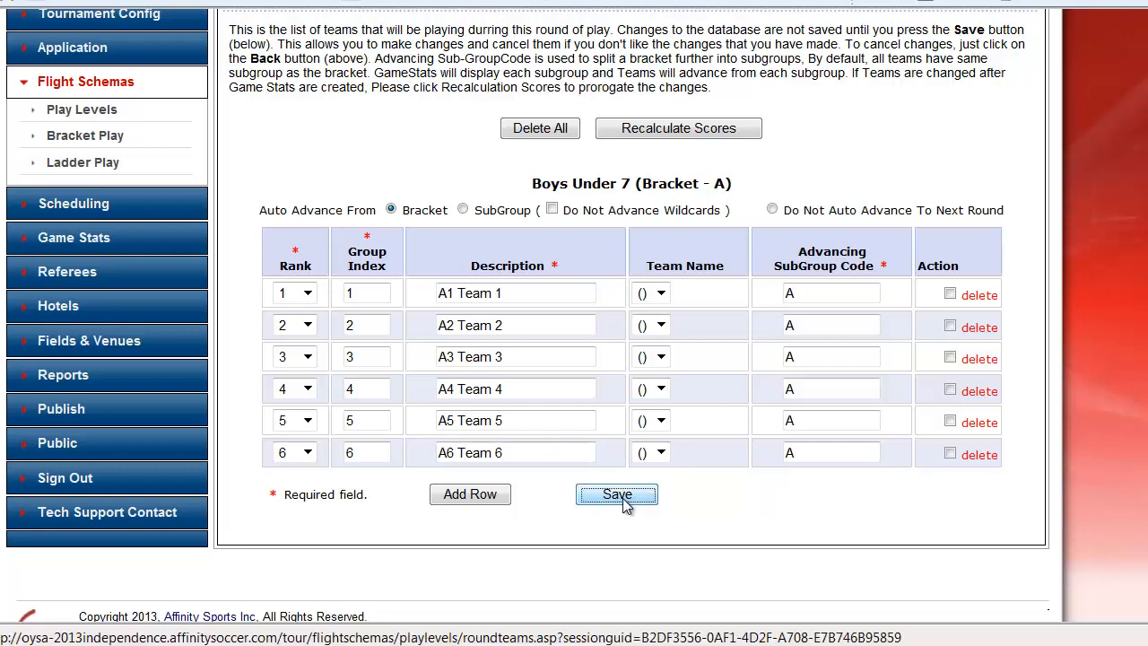
Step: Open the game templates for the Boys Under 7 bracket round and display the 6teams10G template
{"action": "scroll", "coordinate": [575, 436], "scroll_direction": "down", "scroll_amount": 1}
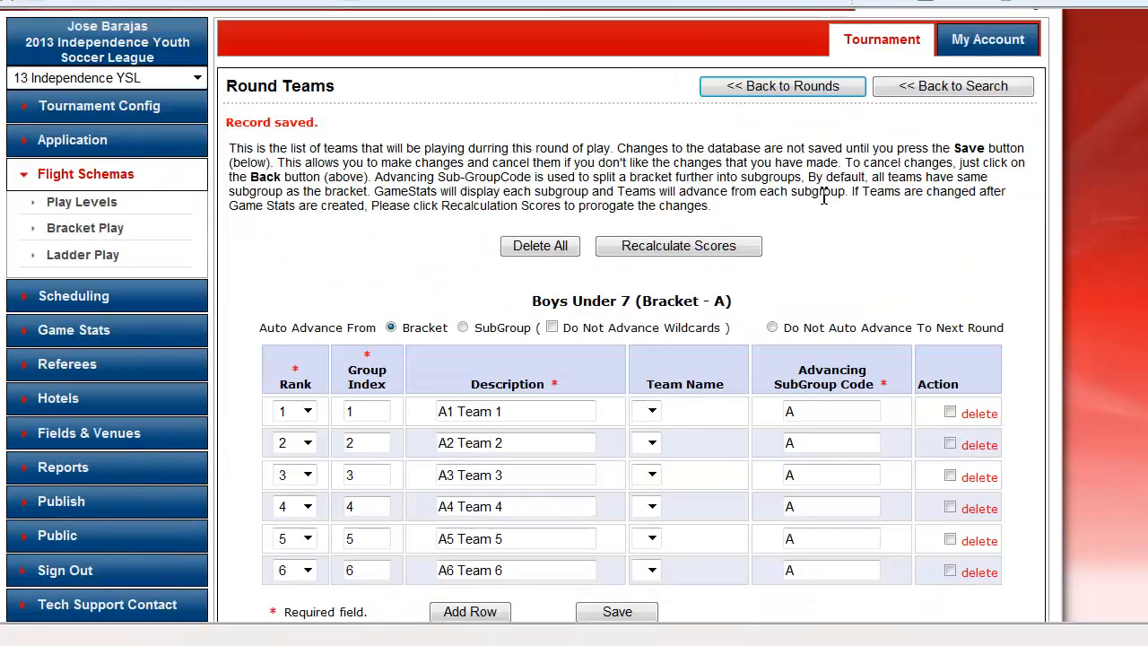
{"action": "left_click", "coordinate": [808, 93]}
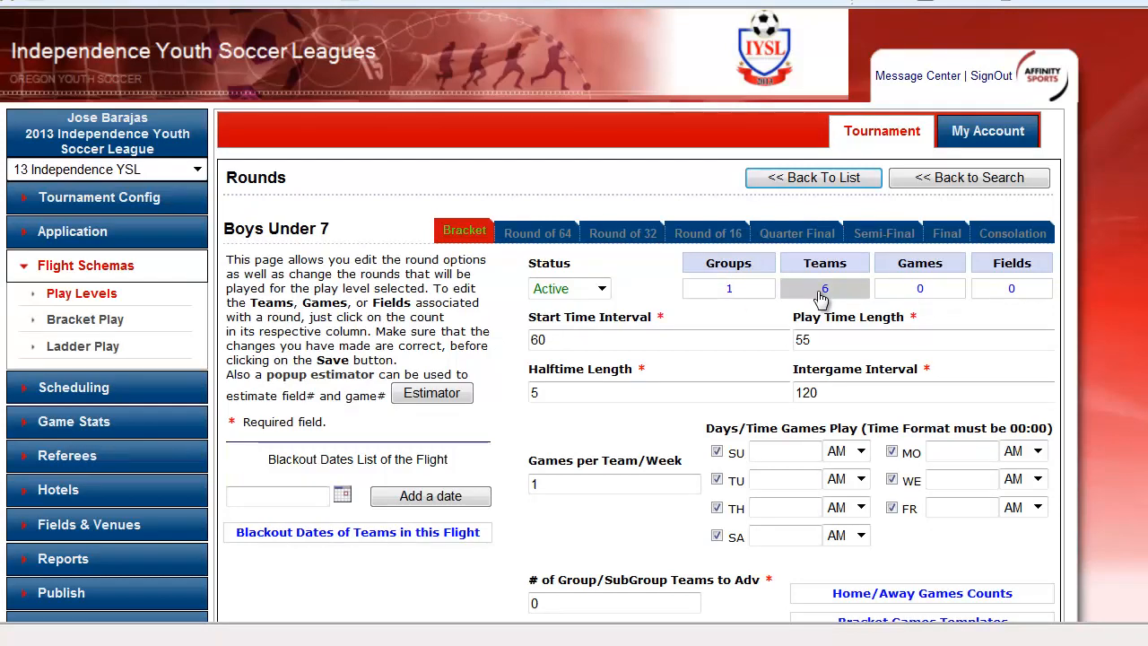
{"action": "scroll", "coordinate": [823, 298], "scroll_direction": "down", "scroll_amount": 1}
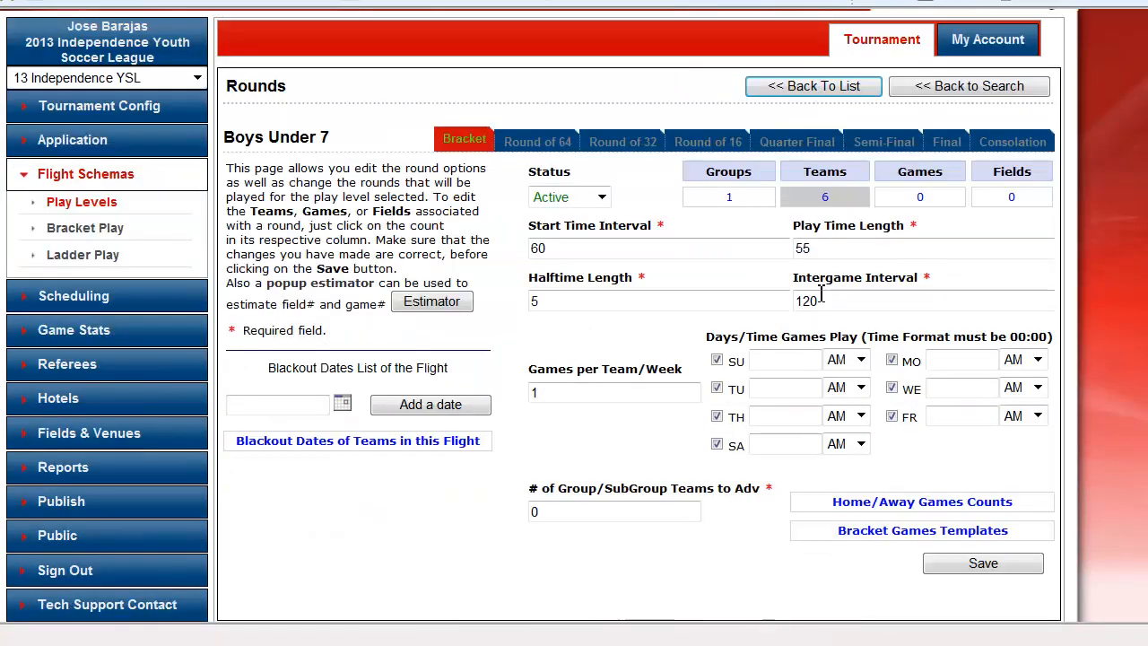
{"action": "left_click", "coordinate": [868, 531]}
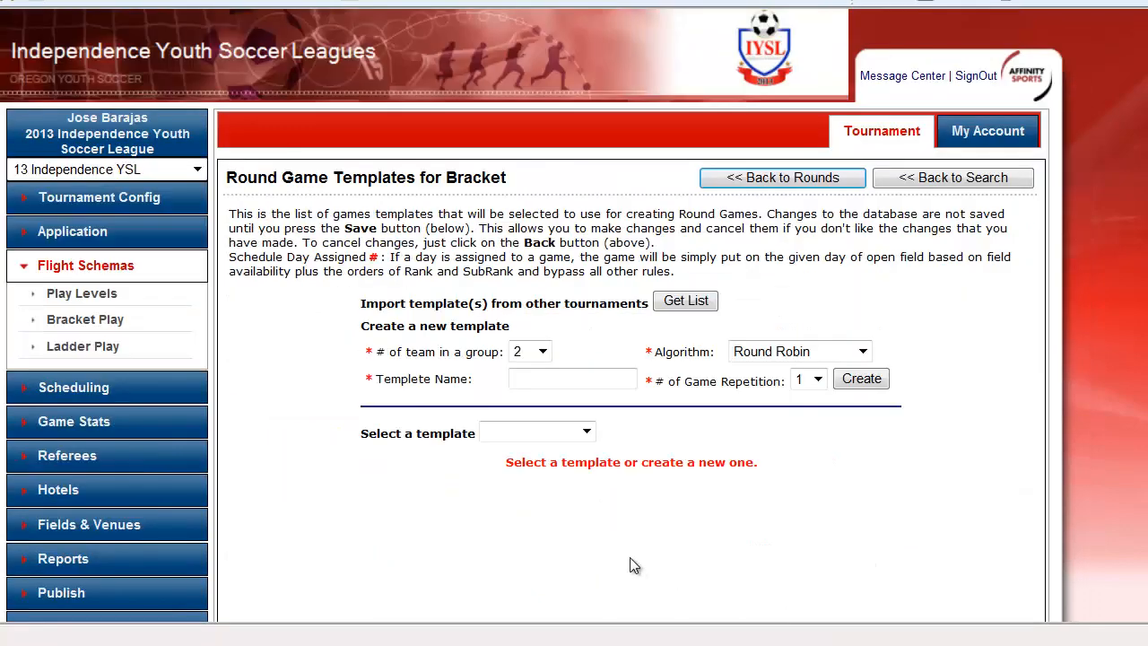
{"action": "left_click", "coordinate": [578, 434]}
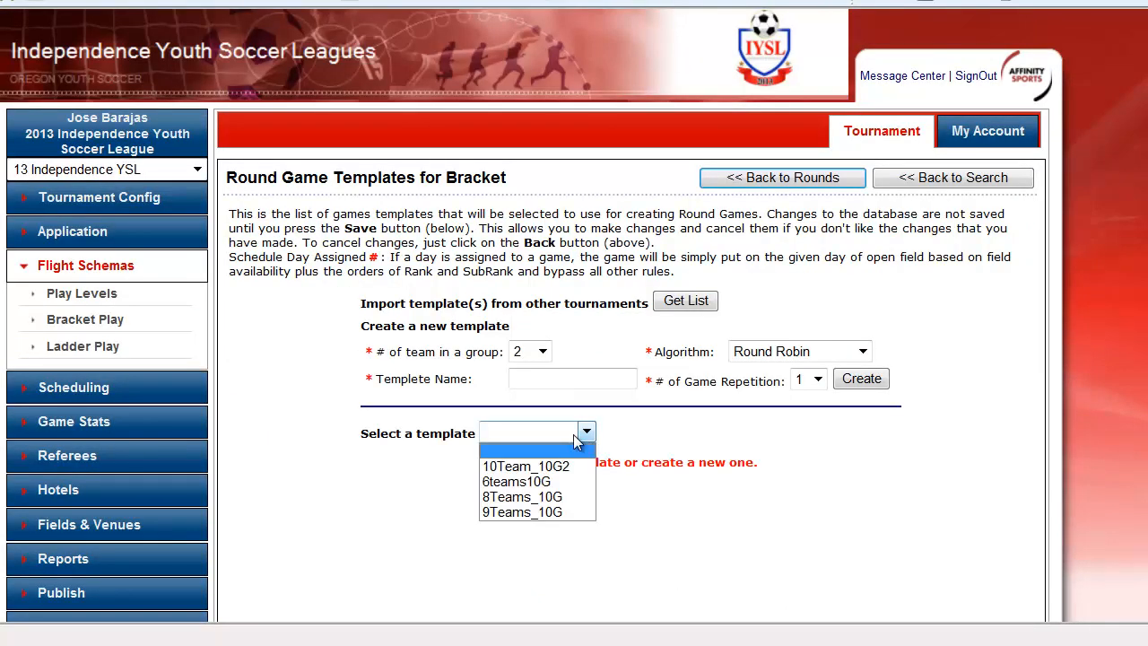
{"action": "left_click", "coordinate": [529, 484]}
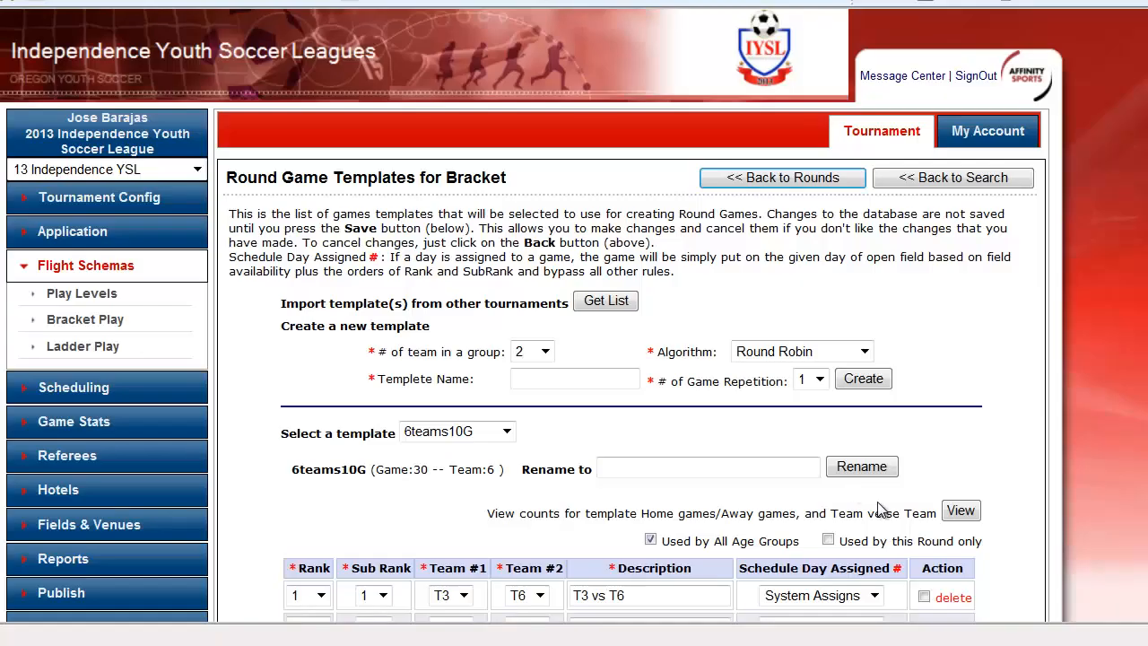
{"action": "scroll", "coordinate": [897, 512], "scroll_direction": "down", "scroll_amount": 1}
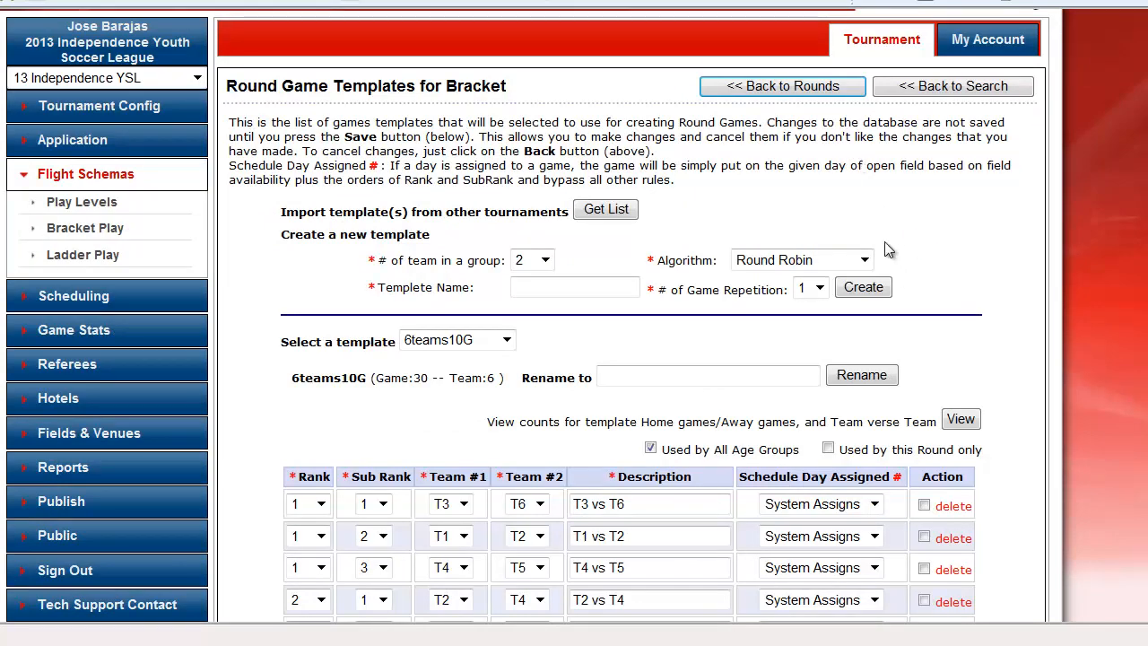
Step: Automatically create the round games for the Boys Under 7 bracket
{"action": "left_click", "coordinate": [812, 99]}
{"action": "left_click", "coordinate": [782, 287]}
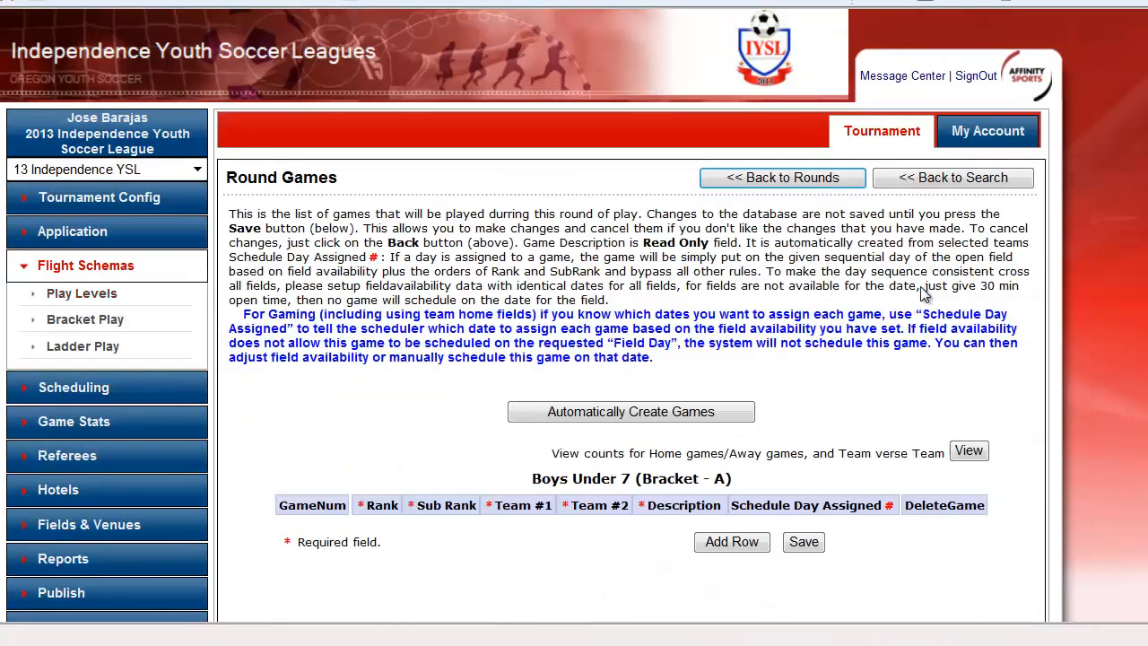
{"action": "left_click", "coordinate": [625, 414]}
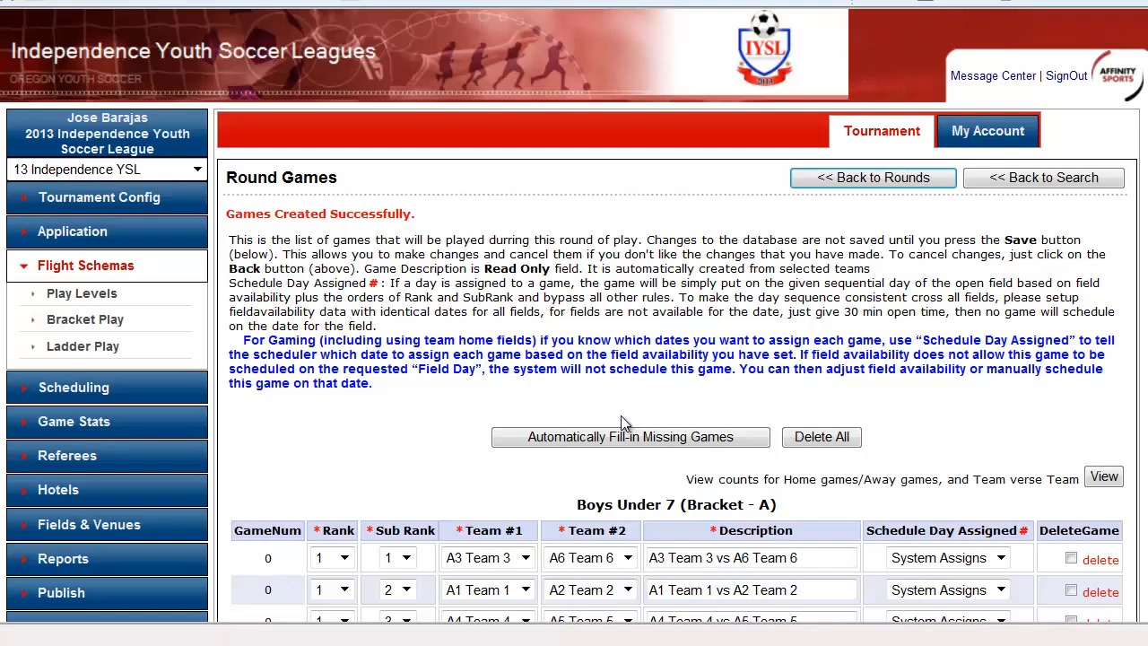
Step: Review the home/away and team-versus-team counts of the Boys Under 7 round games, and return to the rounds page
{"action": "left_click", "coordinate": [913, 179]}
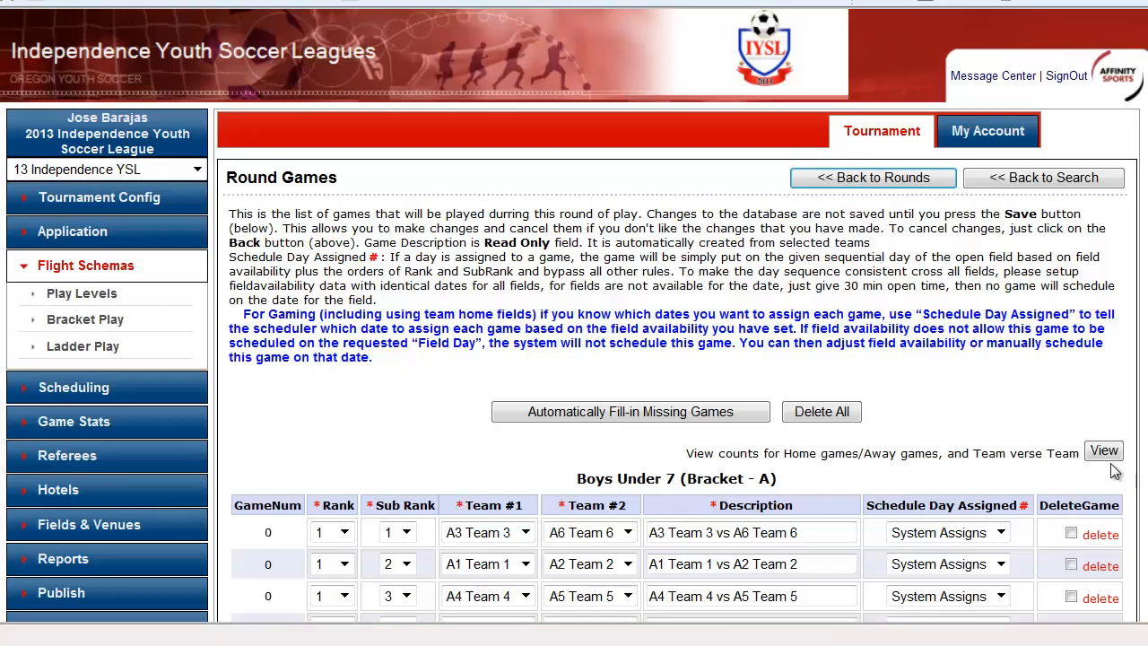
{"action": "left_click", "coordinate": [1108, 457]}
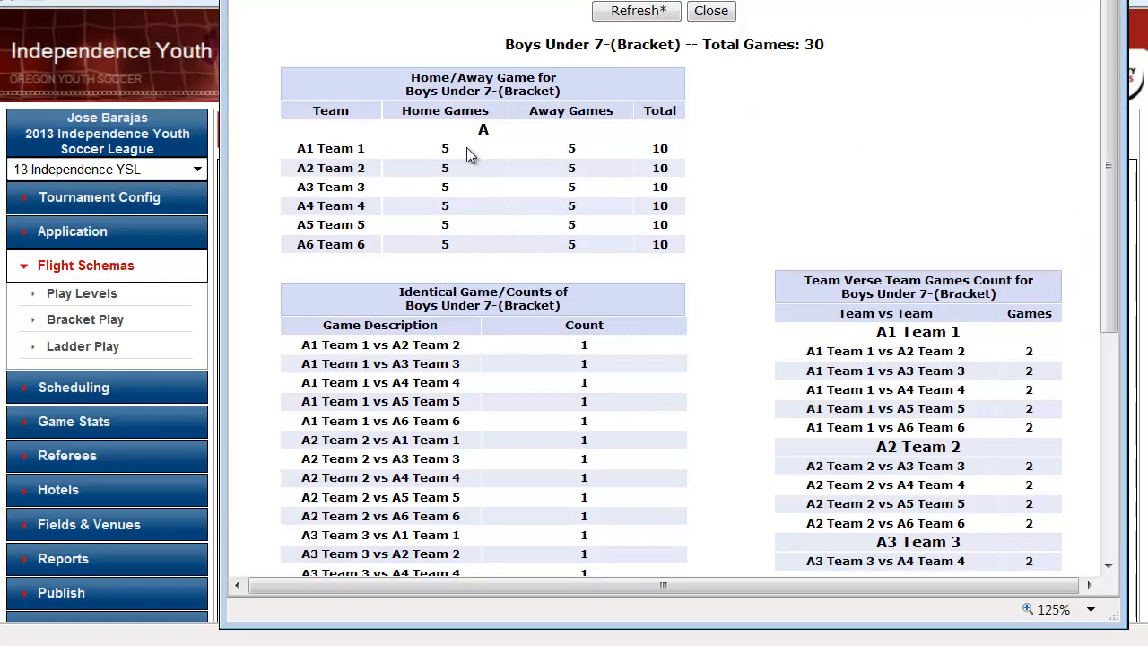
{"action": "left_click", "coordinate": [1105, 1]}
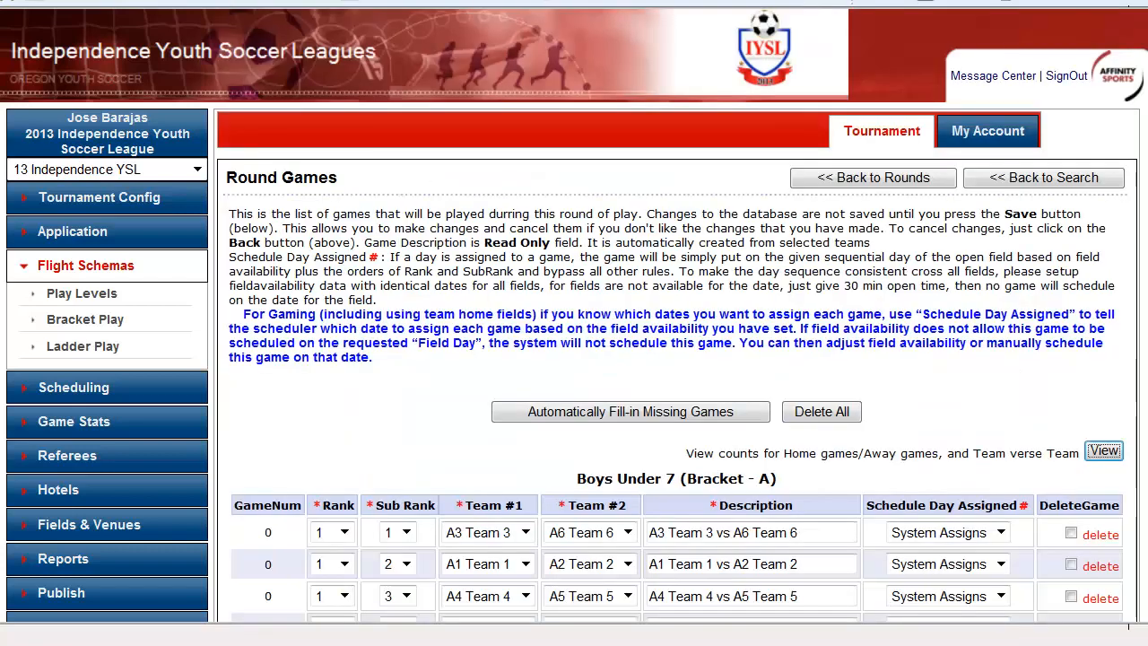
{"action": "left_click", "coordinate": [879, 179]}
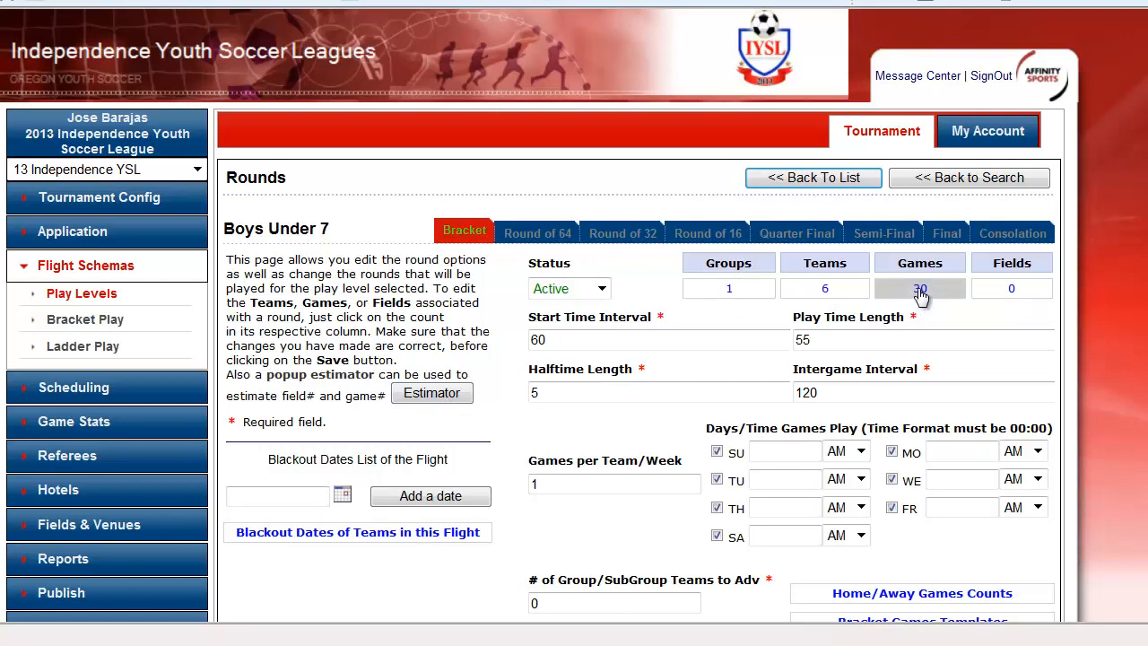
Step: Open the manual game schedule assignment and filter the games to the Boys Under 7 flight
{"action": "left_click", "coordinate": [73, 393]}
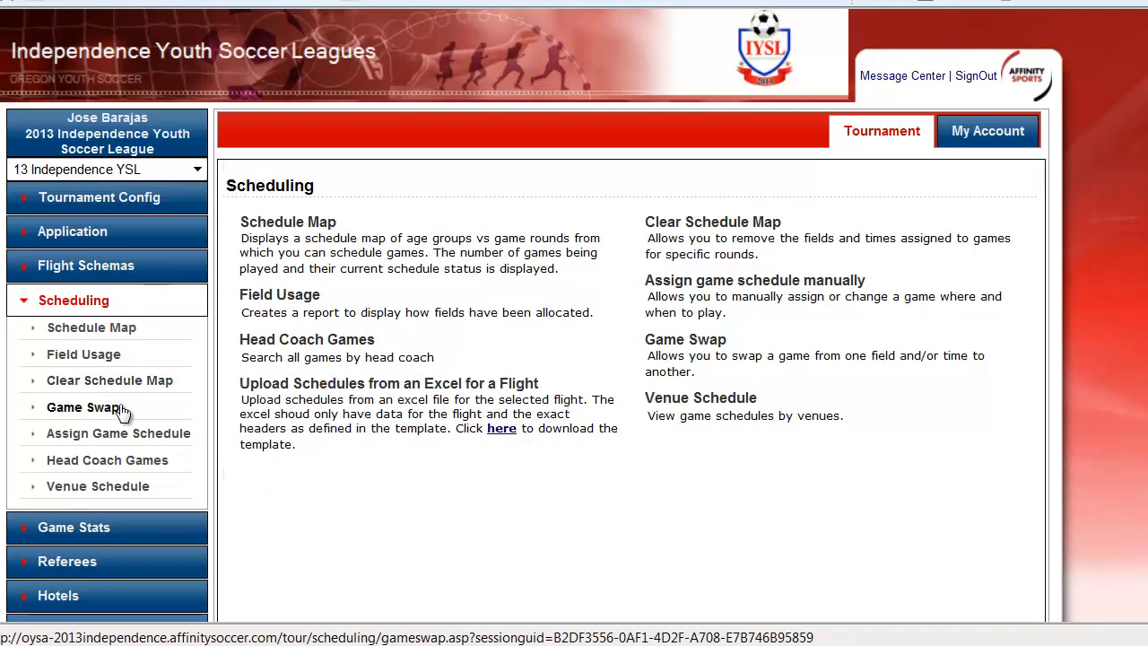
{"action": "left_click", "coordinate": [686, 286]}
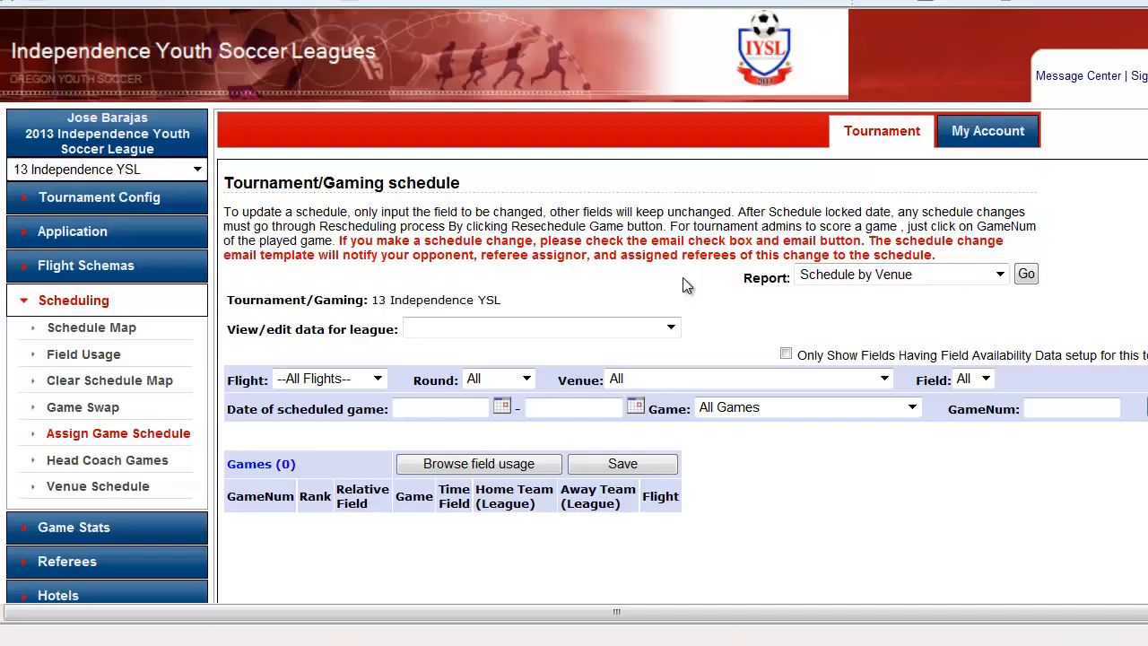
{"action": "scroll", "coordinate": [725, 506], "scroll_direction": "down", "scroll_amount": 2}
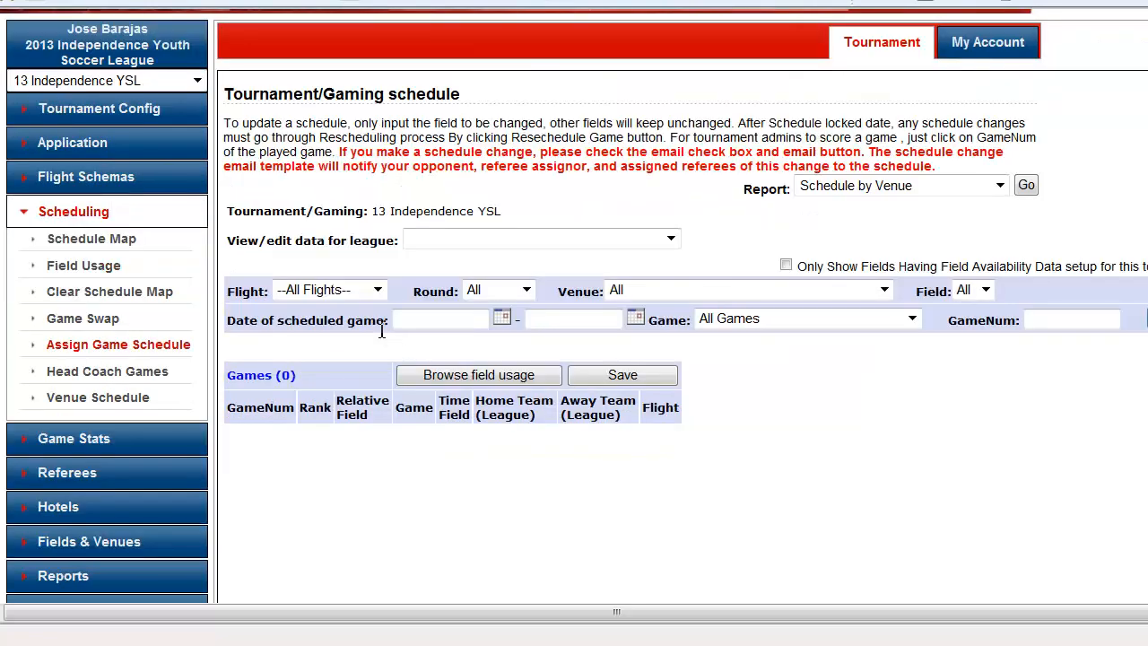
{"action": "left_click", "coordinate": [343, 293]}
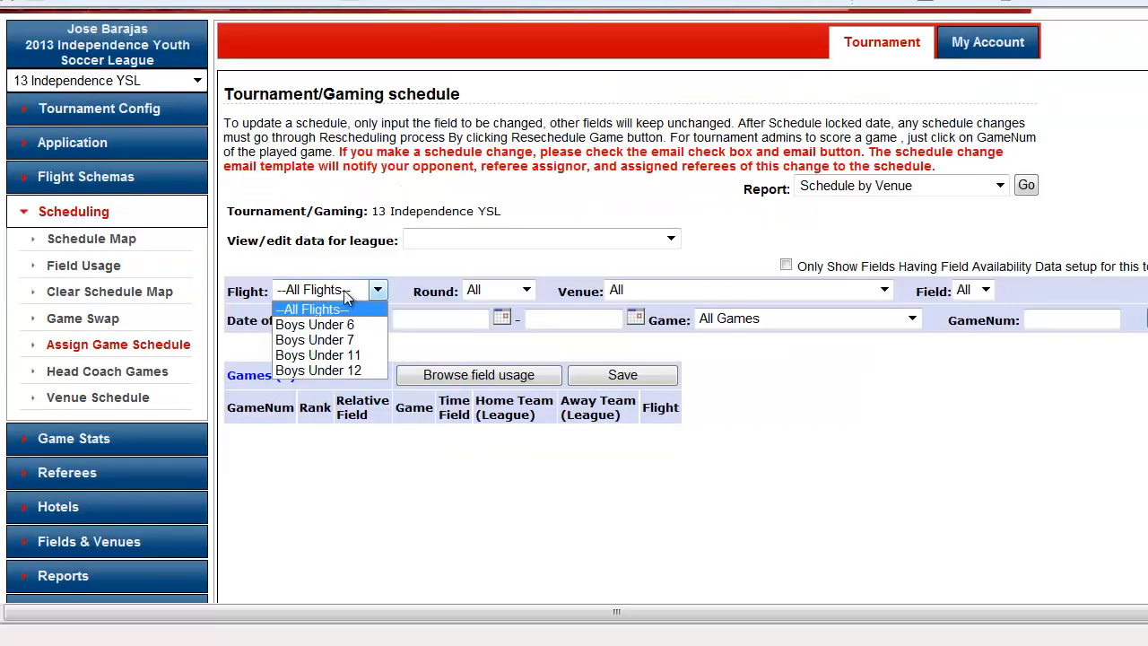
{"action": "left_click", "coordinate": [346, 341]}
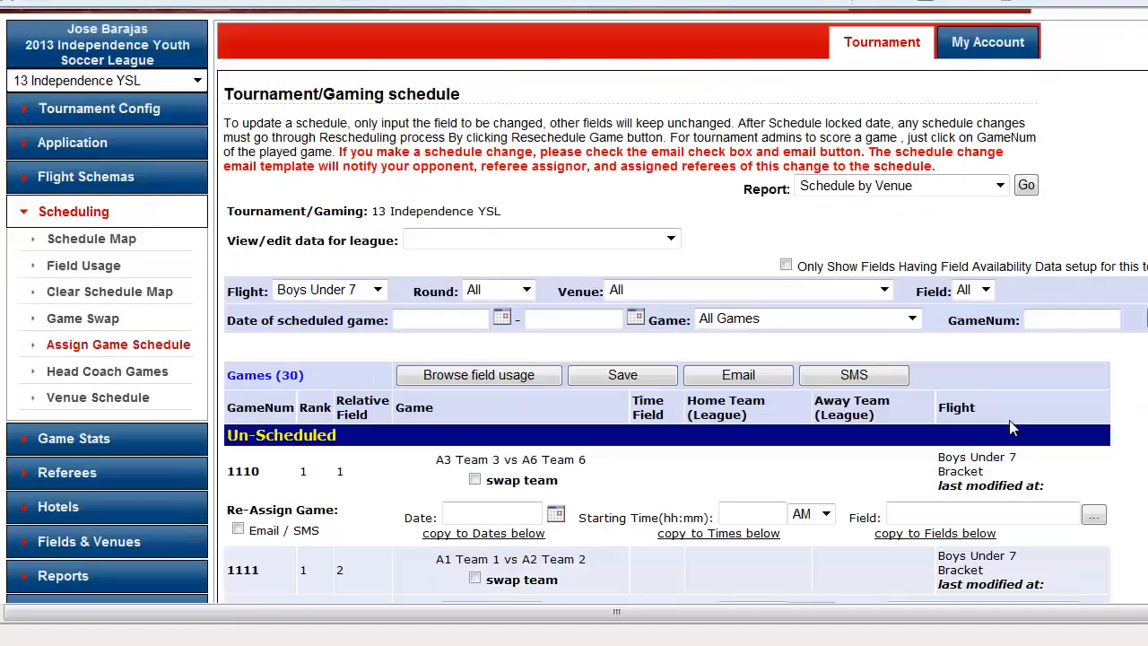
Step: Set the A3 Team 3 vs A6 Team 6 game's date to 7/27/2013 and its starting time to 9:00 AM
{"action": "scroll", "coordinate": [1011, 429], "scroll_direction": "down", "scroll_amount": 2}
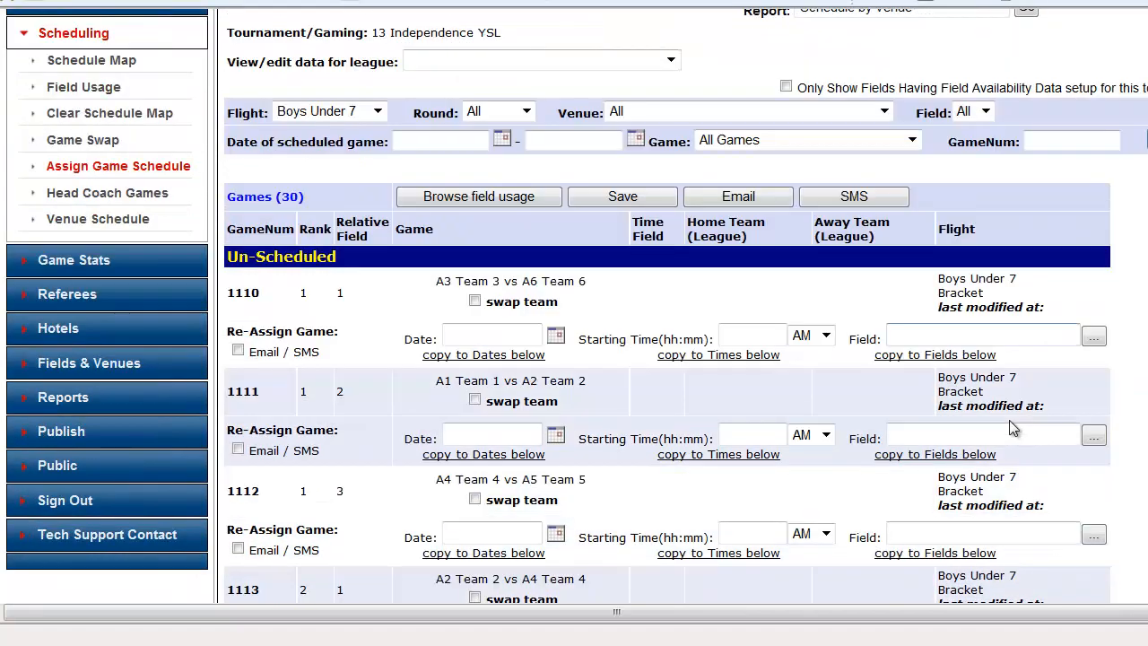
{"action": "scroll", "coordinate": [933, 431], "scroll_direction": "down", "scroll_amount": 1}
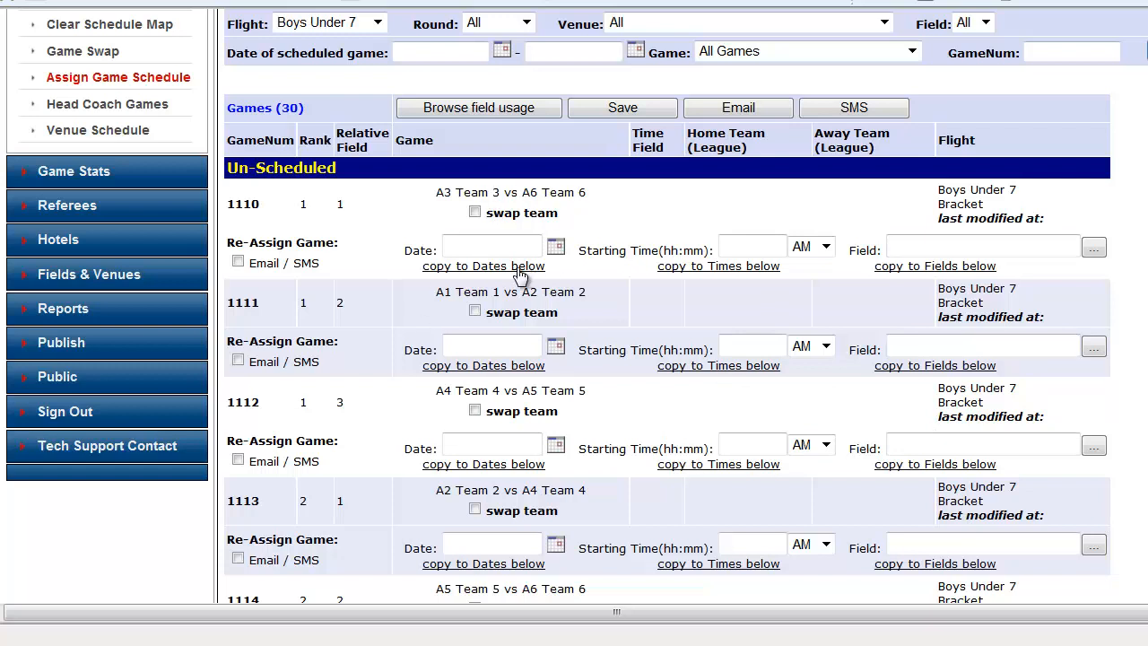
{"action": "left_click", "coordinate": [556, 247]}
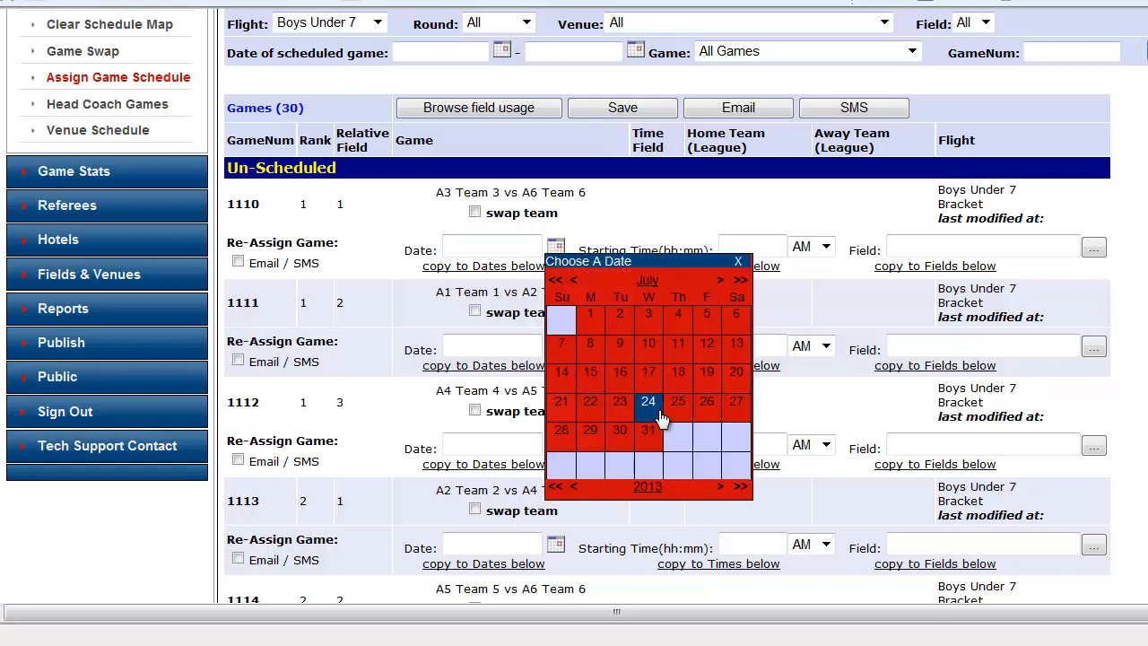
{"action": "left_click", "coordinate": [736, 405]}
{"action": "left_click", "coordinate": [768, 248]}
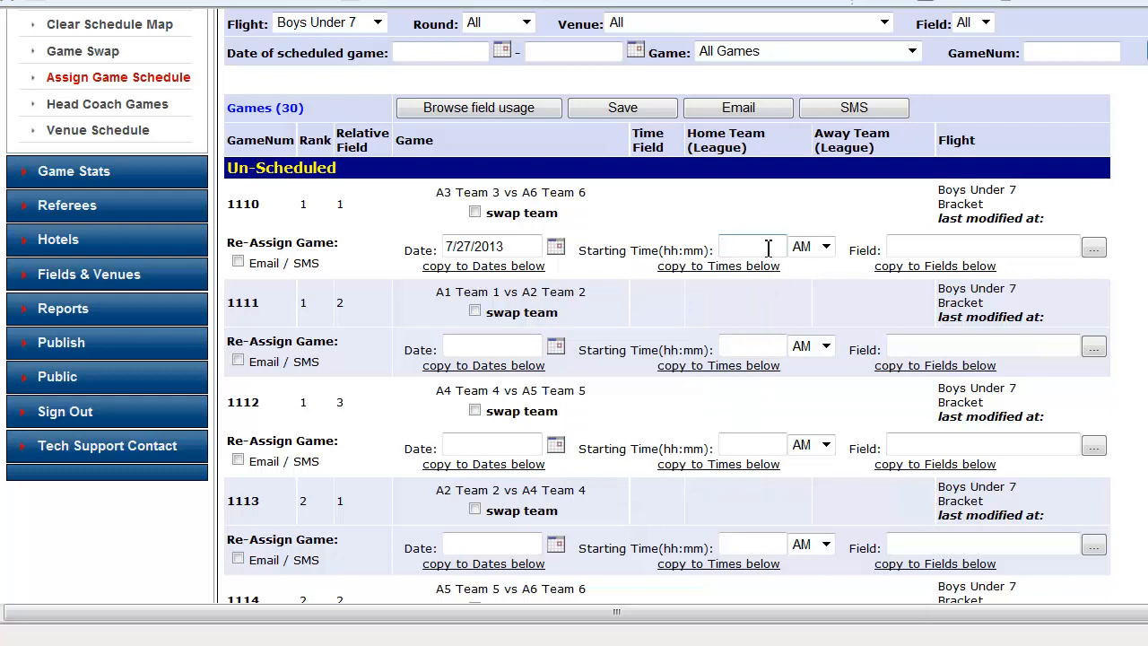
{"action": "type", "text": "9:00"}
Step: Assign the field Mary Eyre - A to the A3 Team 3 vs A6 Team 6 game, save, and check its scheduled entry
{"action": "left_click", "coordinate": [1096, 250]}
{"action": "left_click", "coordinate": [735, 295]}
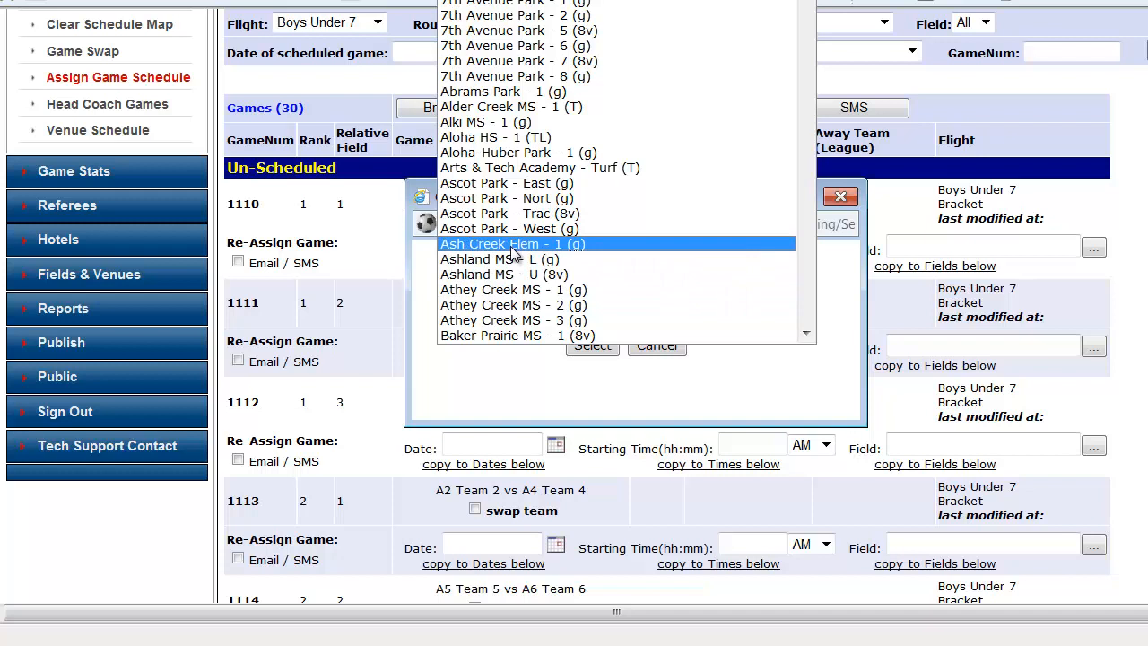
{"action": "key", "text": "m"}
{"action": "key", "text": "m"}
{"action": "key", "text": "m"}
{"action": "key", "text": "m"}
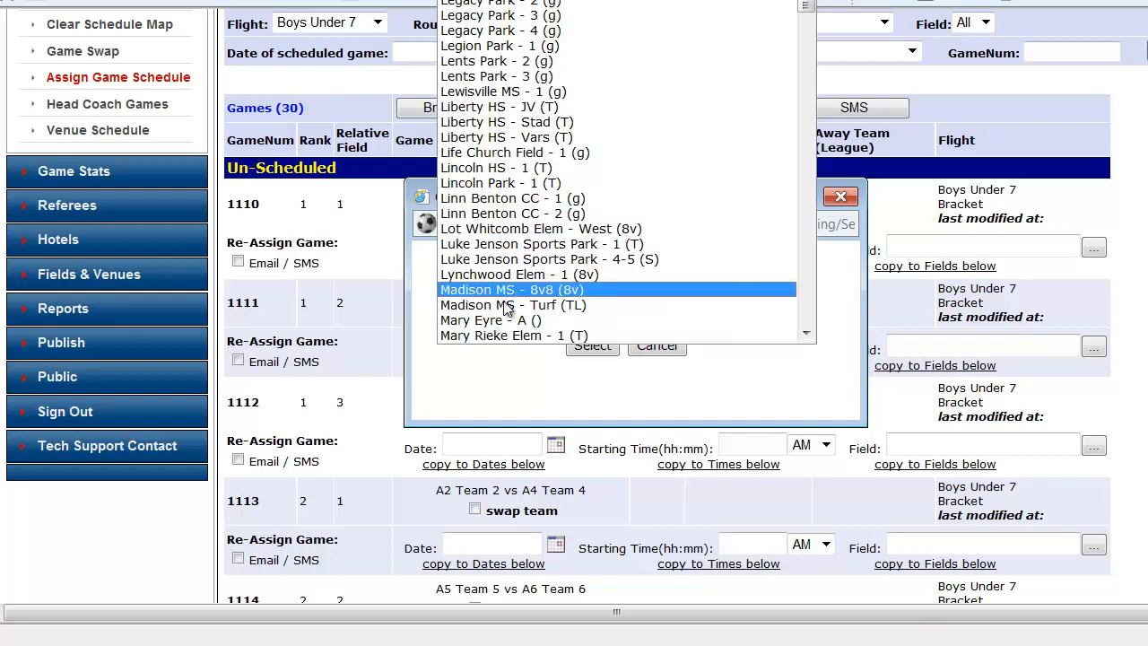
{"action": "left_click", "coordinate": [490, 321]}
{"action": "left_click", "coordinate": [592, 345]}
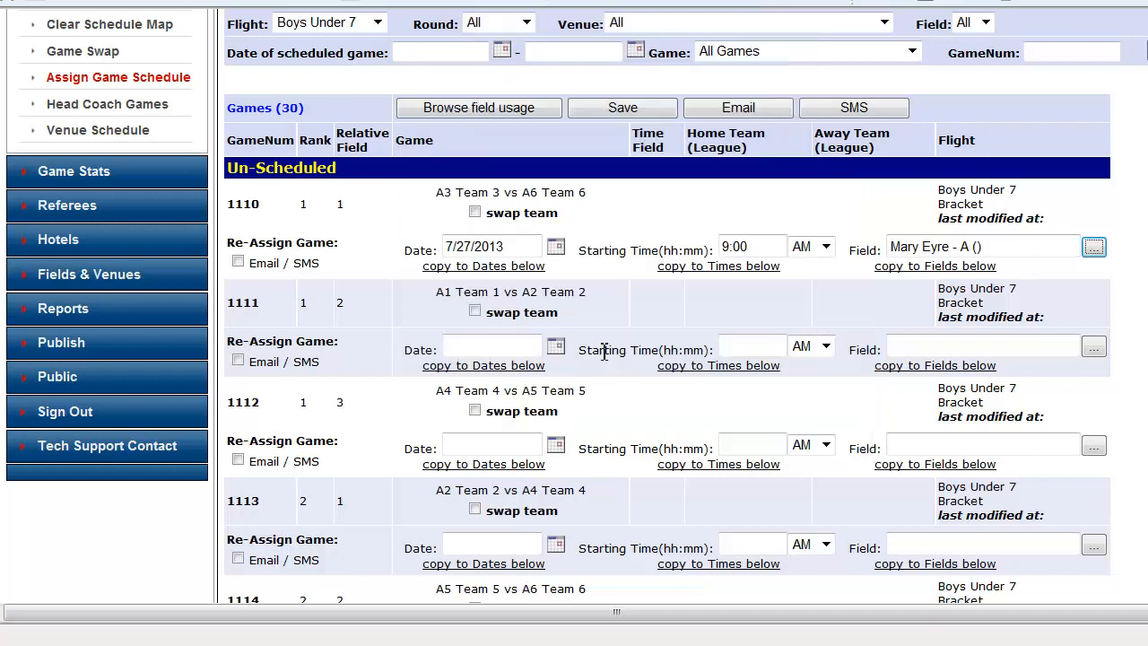
{"action": "left_click", "coordinate": [619, 107]}
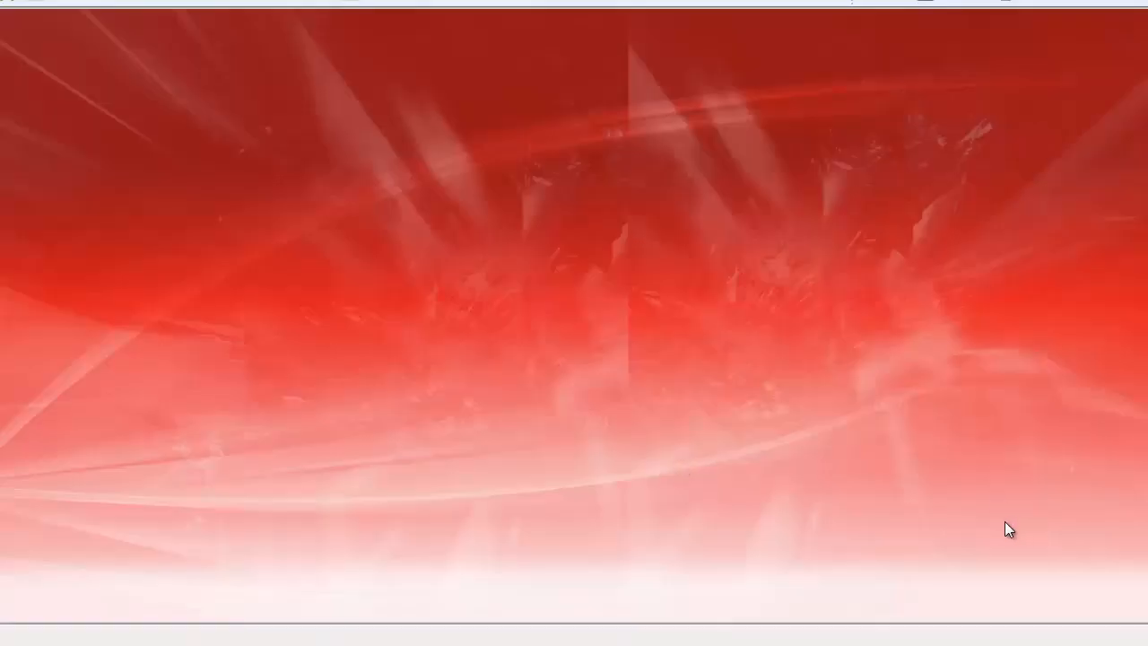
{"action": "scroll", "coordinate": [1006, 529], "scroll_direction": "down", "scroll_amount": 1}
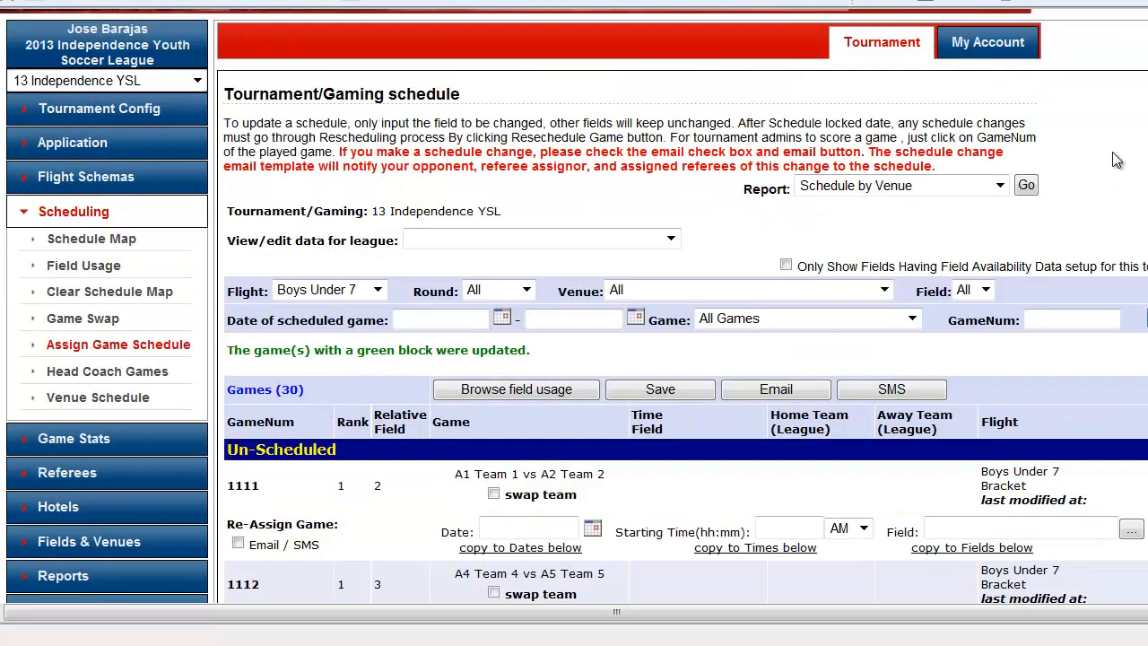
{"action": "scroll", "coordinate": [338, 363], "scroll_direction": "down", "scroll_amount": 20}
{"action": "scroll", "coordinate": [574, 305], "scroll_direction": "down", "scroll_amount": 5}
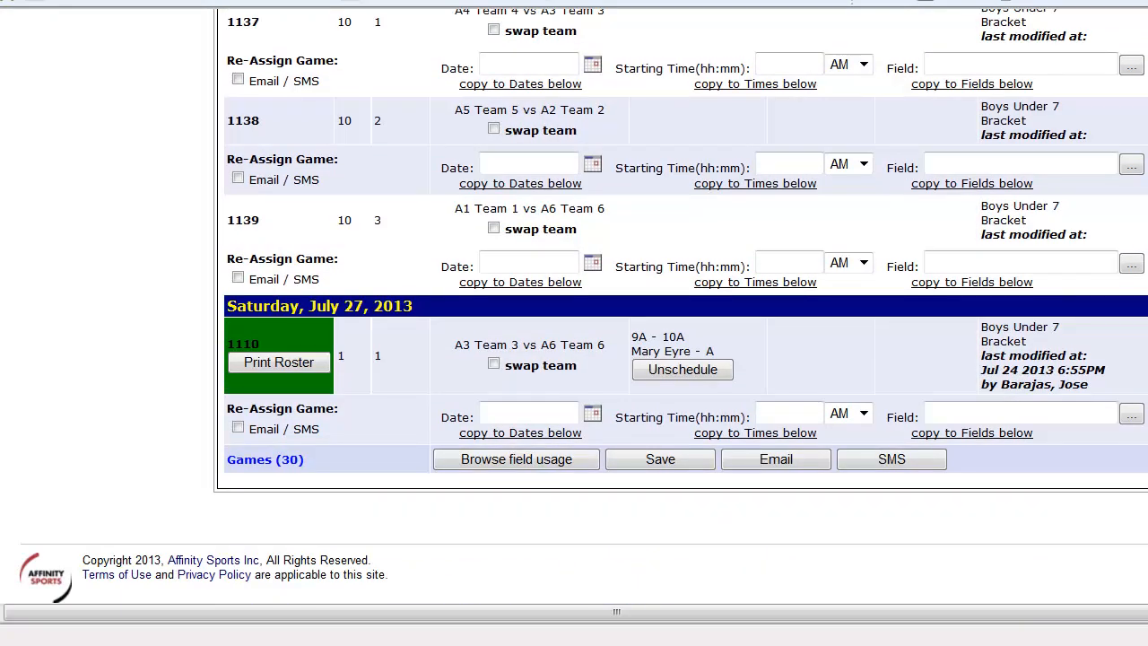
Step: Show only fields having field availability data, and view the field choices for the A1 Team 1 vs A2 Team 2 game
{"action": "scroll", "coordinate": [1120, 219], "scroll_direction": "up", "scroll_amount": 20}
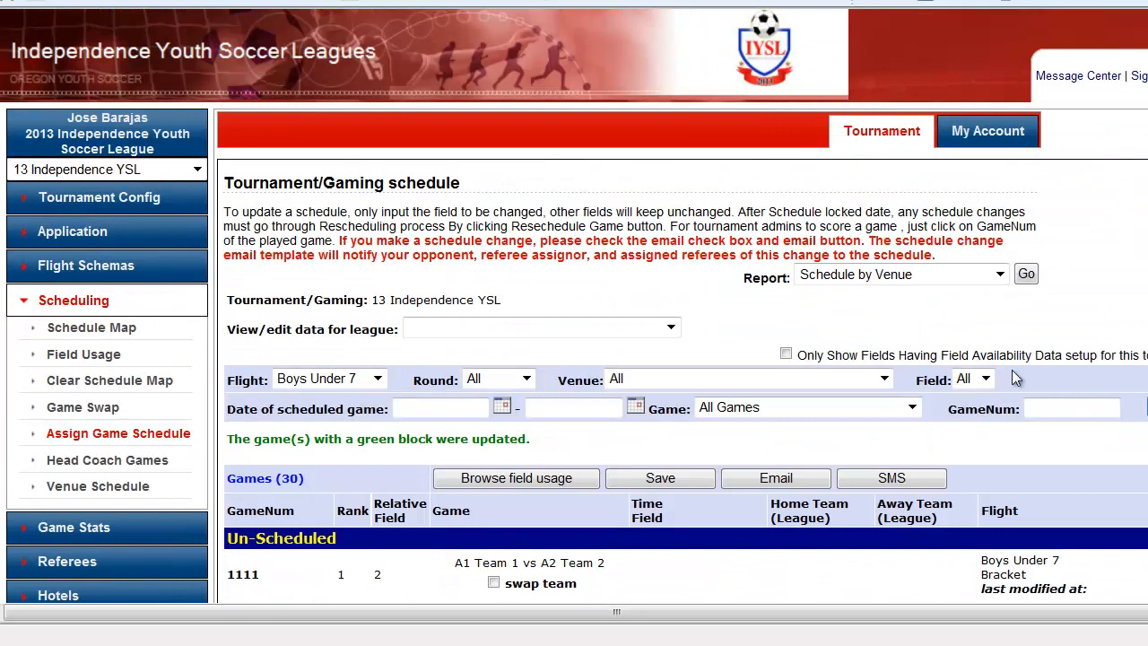
{"action": "left_click", "coordinate": [785, 354]}
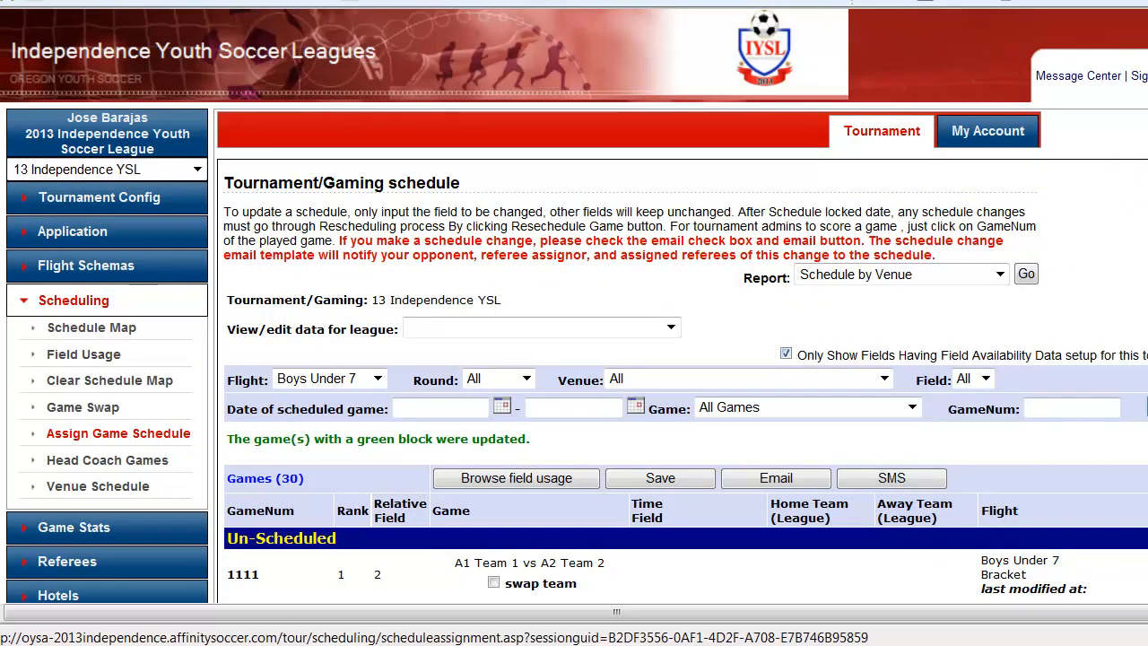
{"action": "scroll", "coordinate": [574, 306], "scroll_direction": "down", "scroll_amount": 2}
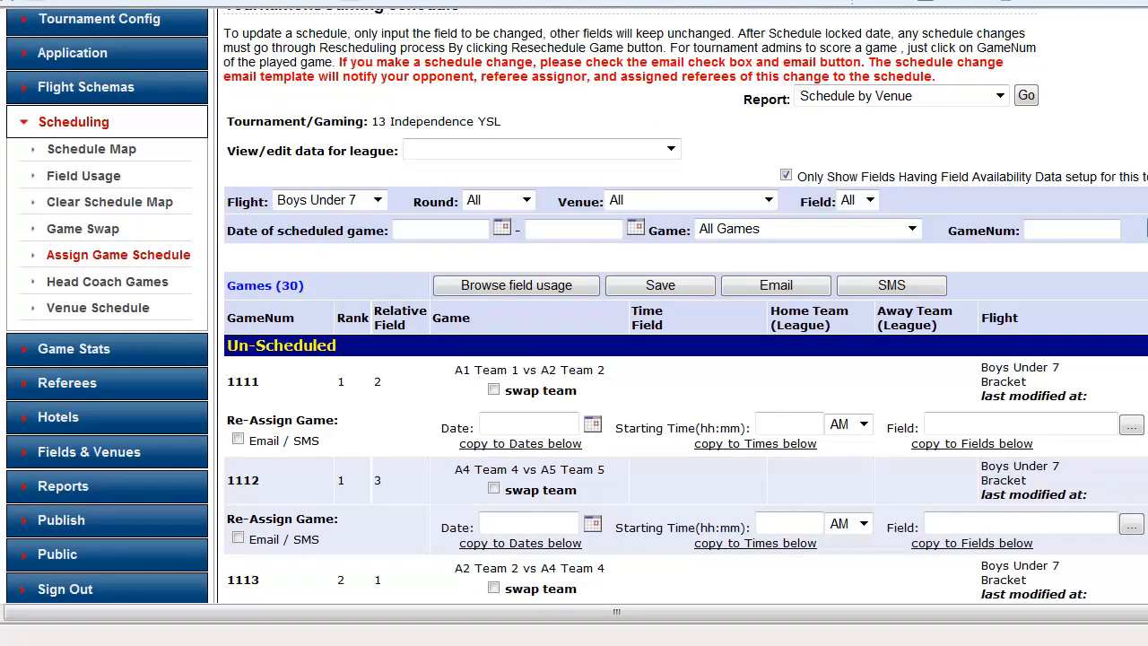
{"action": "left_click", "coordinate": [1133, 428]}
{"action": "left_click", "coordinate": [643, 296]}
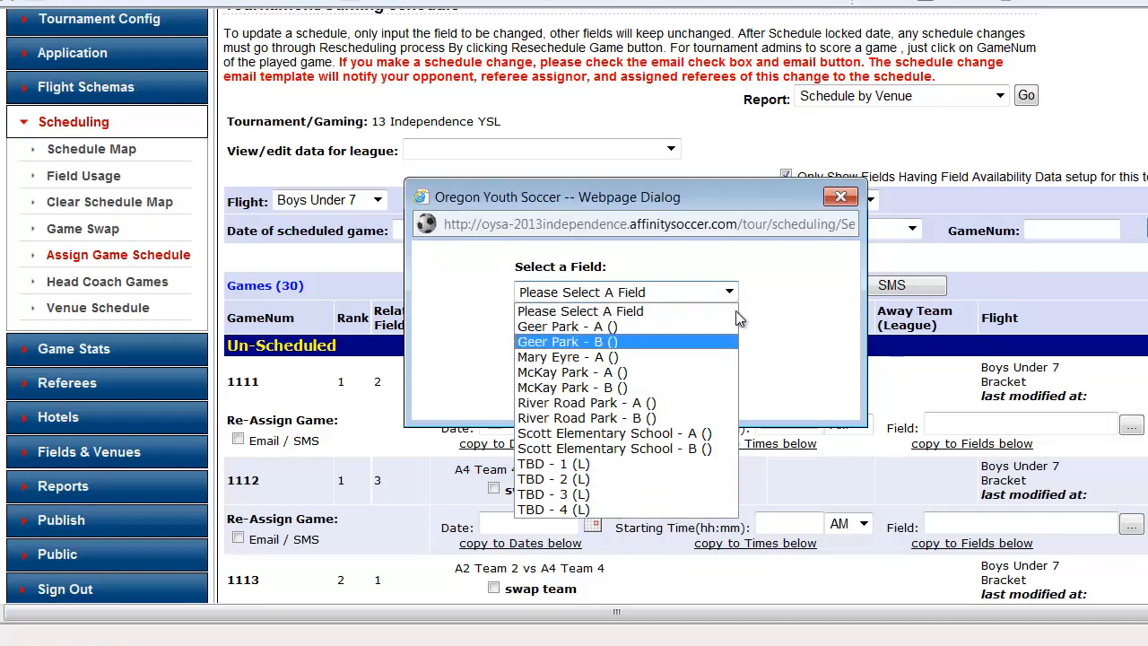
{"action": "left_click", "coordinate": [840, 197]}
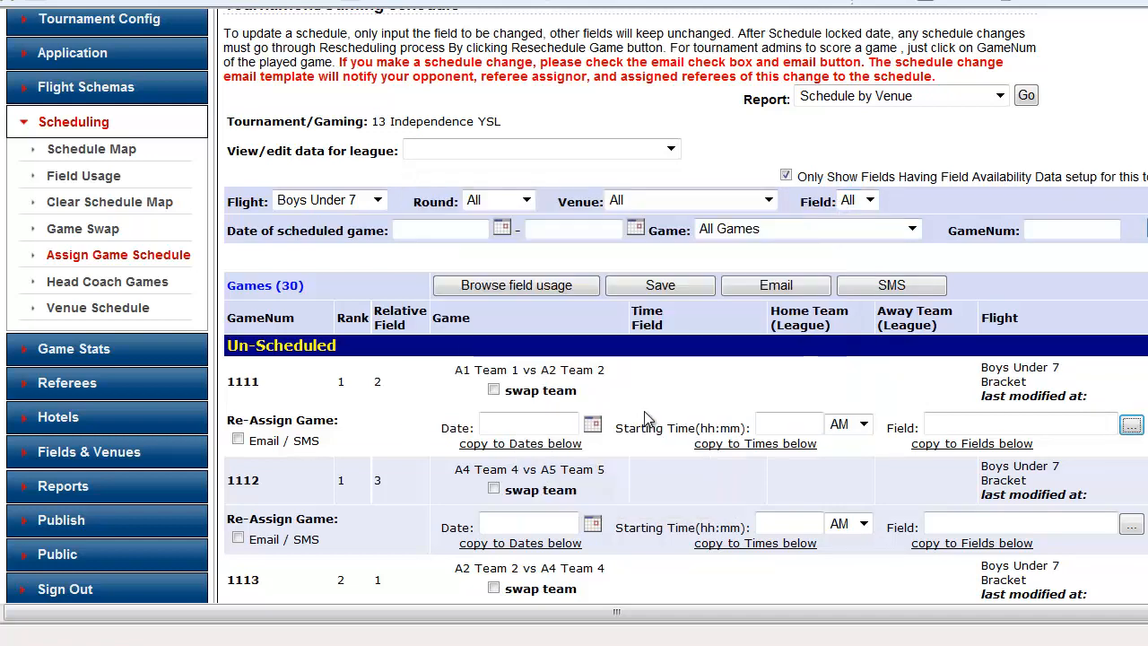
Step: Set the date of the A1 Team 1 vs A2 Team 2 game to 7/27/2013
{"action": "scroll", "coordinate": [643, 417], "scroll_direction": "down", "scroll_amount": 2}
{"action": "left_click", "coordinate": [592, 334]}
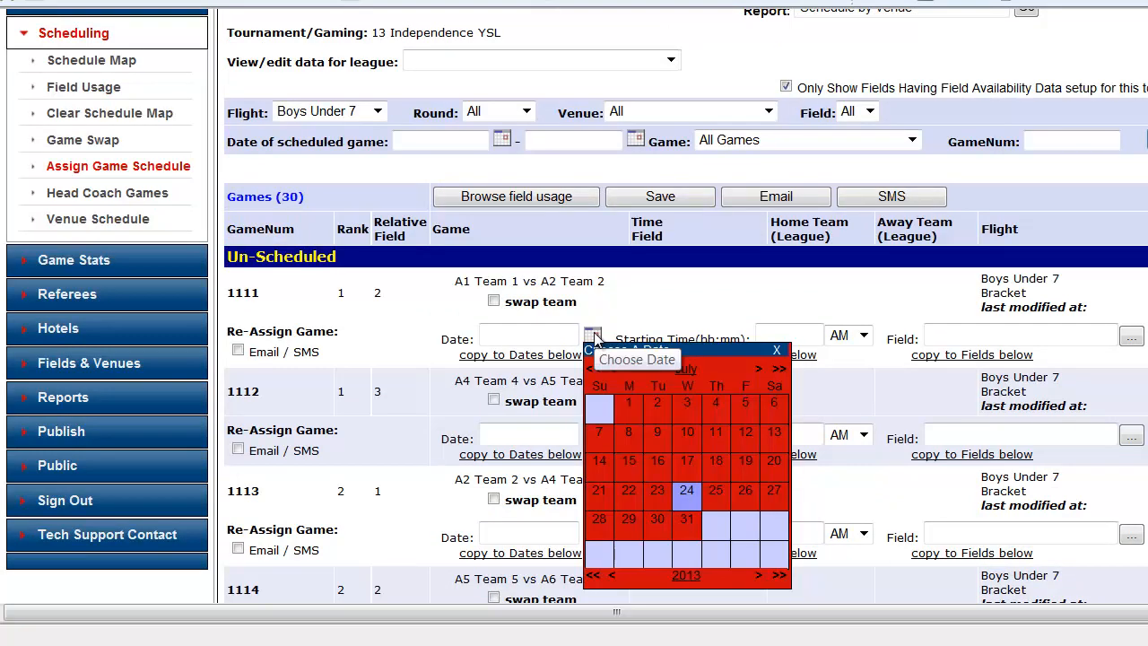
{"action": "left_click", "coordinate": [772, 491]}
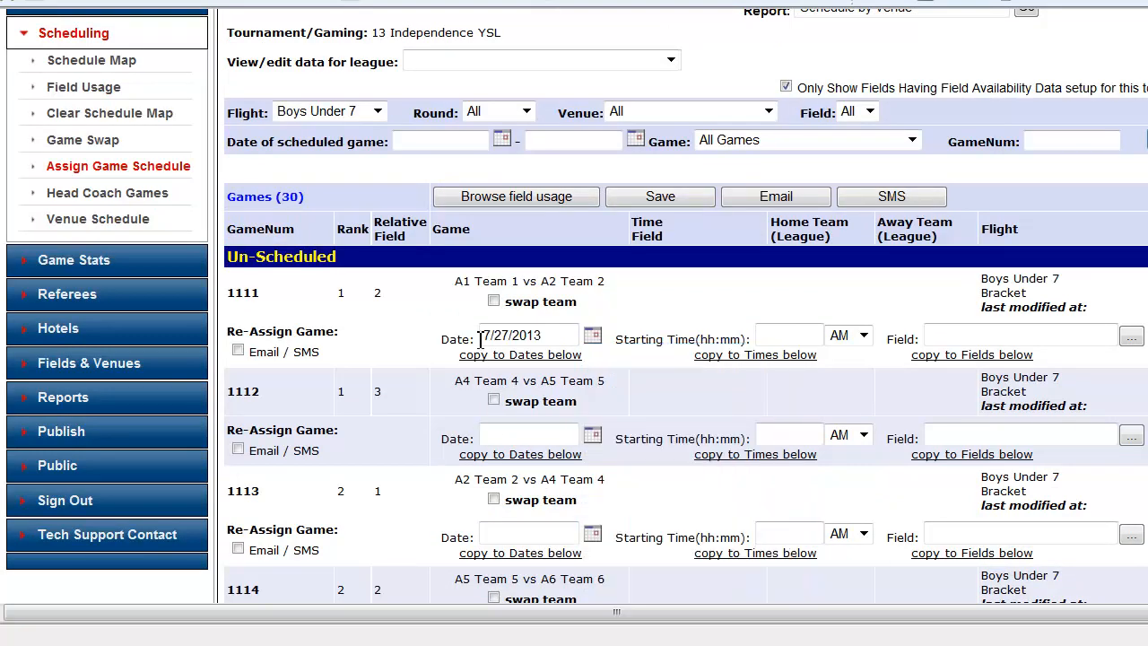
Step: Set the A1 Team 1 vs A2 Team 2 game's starting time to 10:00 AM, assign field Geer Park - A, and save
{"action": "left_click", "coordinate": [807, 338]}
{"action": "type", "text": "10:00"}
{"action": "left_click", "coordinate": [1132, 339]}
{"action": "left_click", "coordinate": [656, 289]}
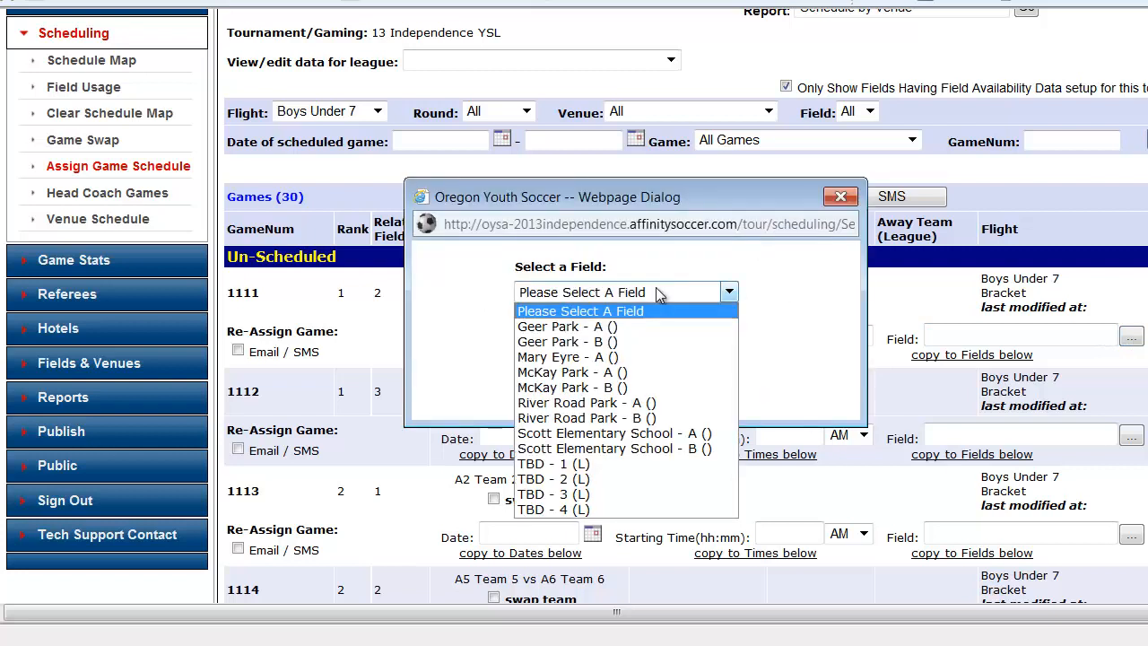
{"action": "left_click", "coordinate": [623, 328]}
{"action": "left_click", "coordinate": [583, 348]}
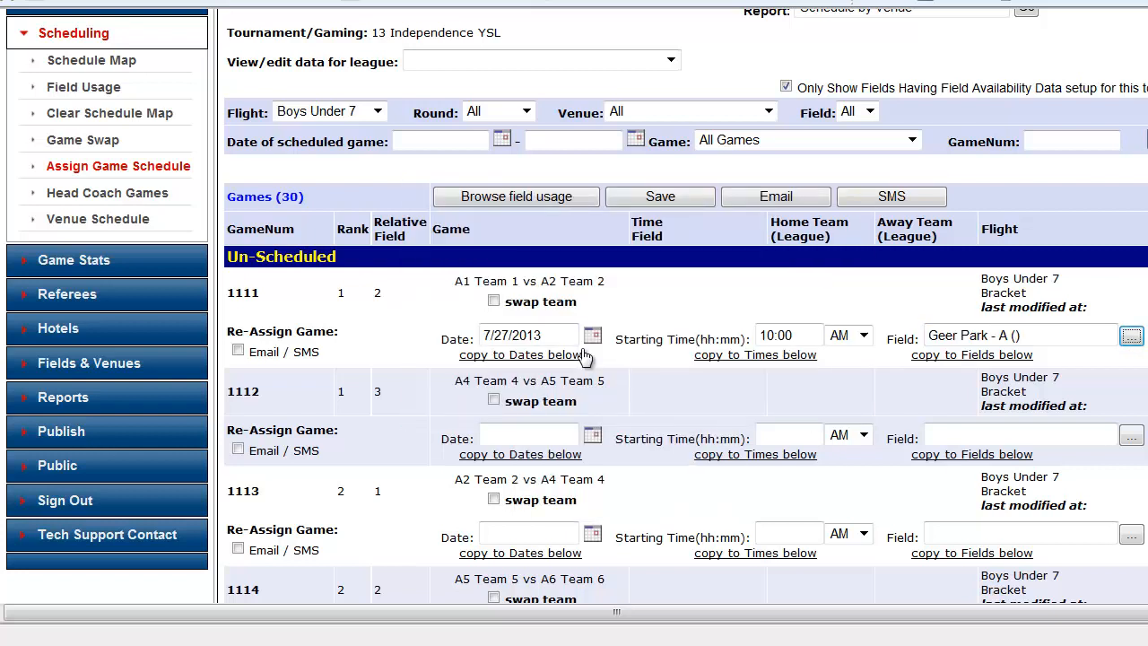
{"action": "left_click", "coordinate": [660, 196]}
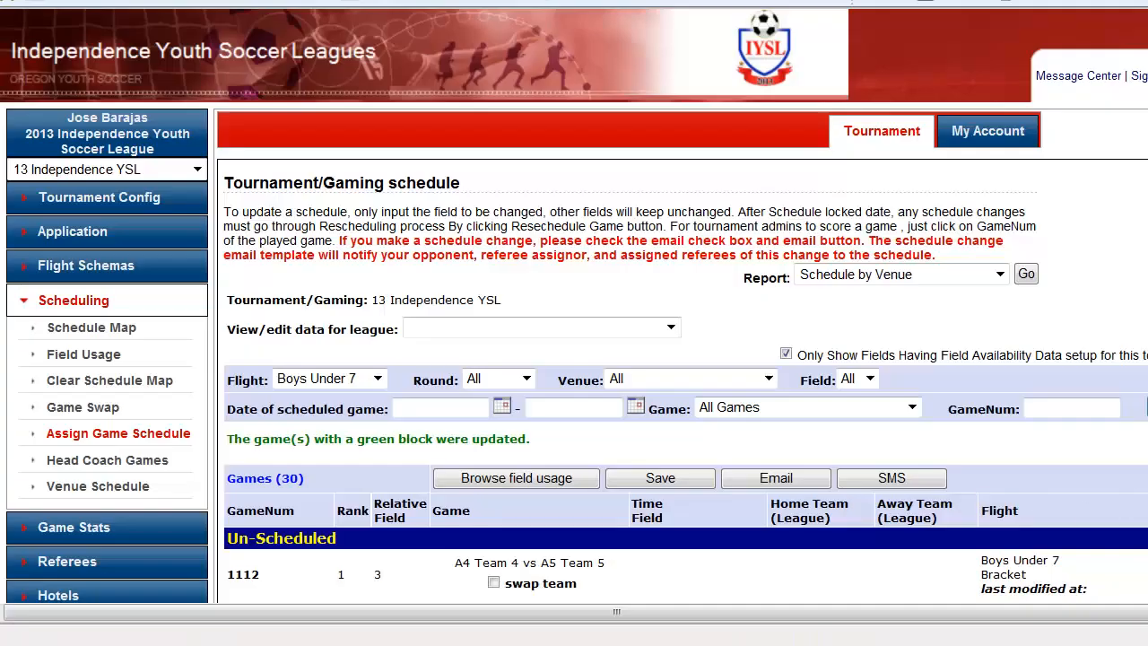
Step: Change the scheduled A3 Team 3 vs A6 Team 6 game's starting time to 10:00 AM, save, and check its entry
{"action": "scroll", "coordinate": [686, 306], "scroll_direction": "down", "scroll_amount": 20}
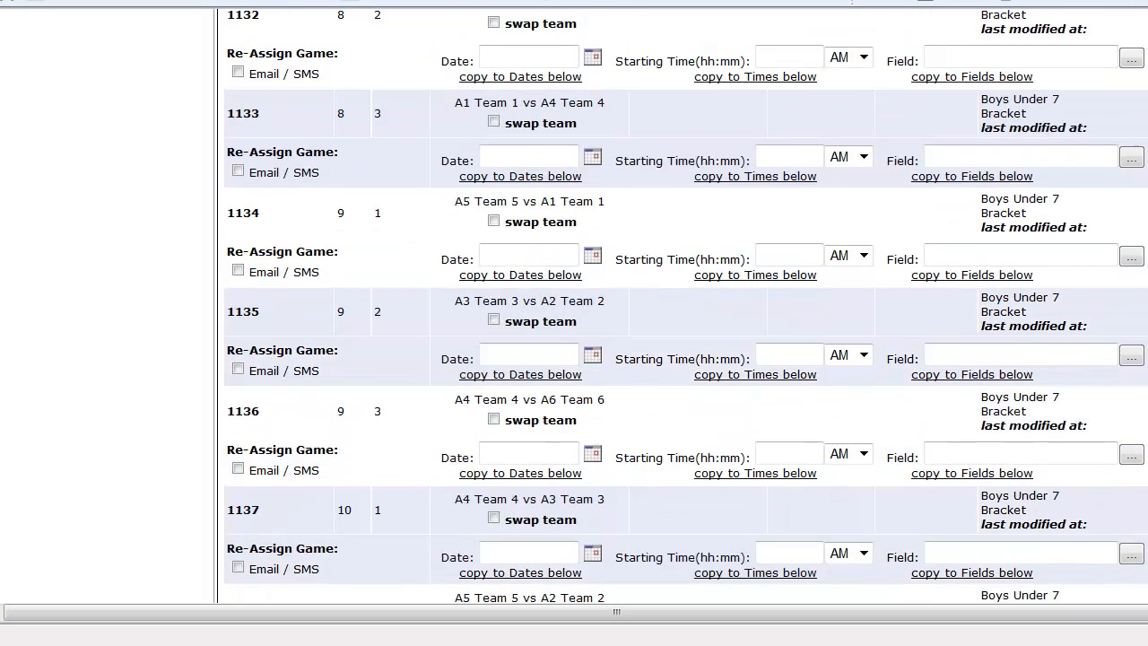
{"action": "scroll", "coordinate": [686, 306], "scroll_direction": "down", "scroll_amount": 1}
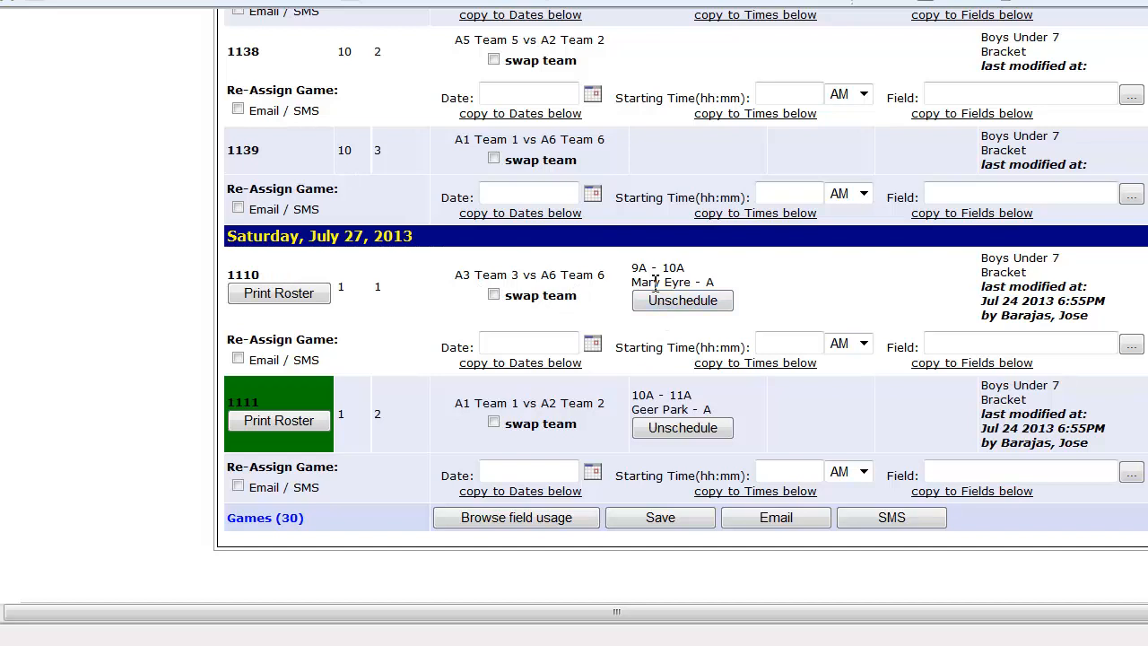
{"action": "left_click", "coordinate": [796, 345]}
{"action": "type", "text": "10:00"}
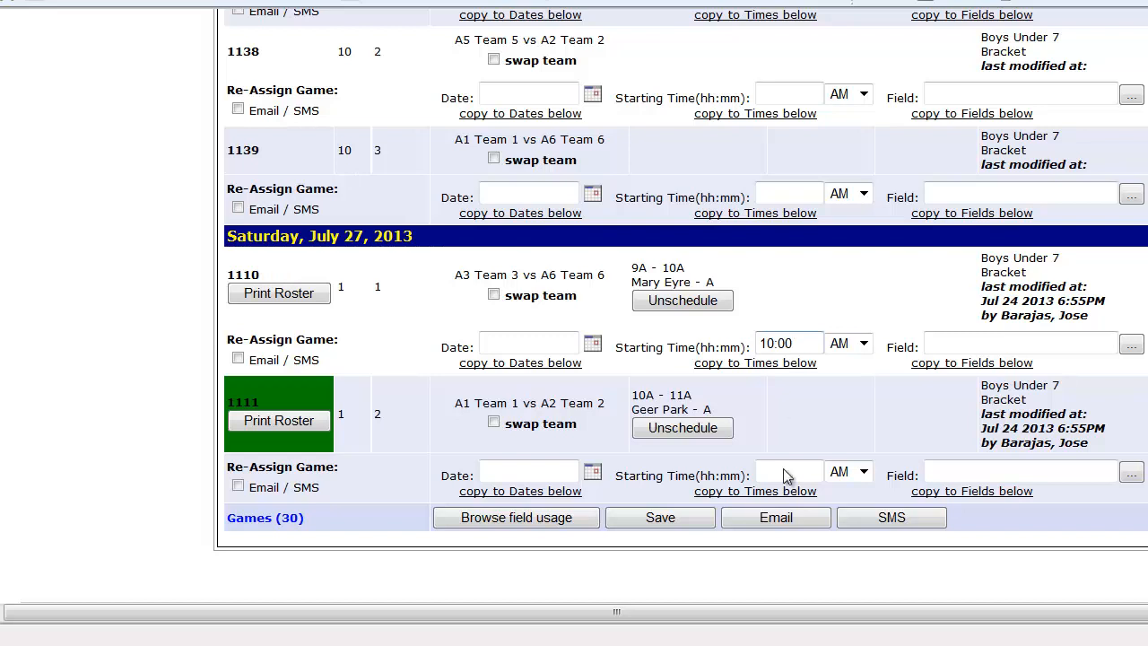
{"action": "left_click", "coordinate": [681, 517]}
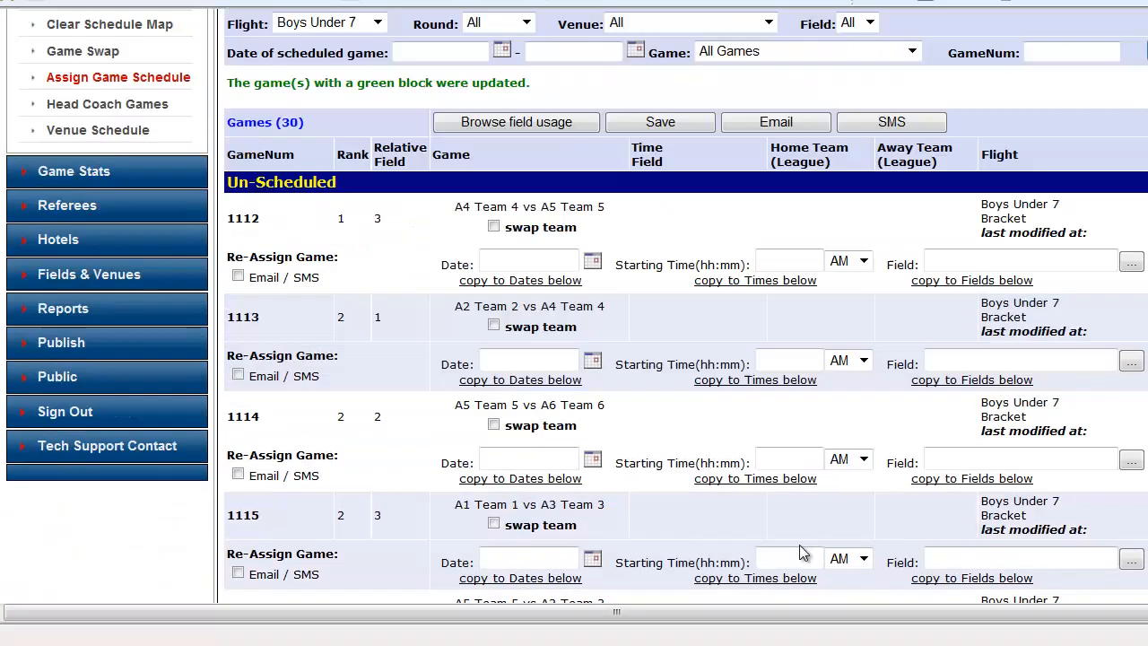
{"action": "scroll", "coordinate": [799, 544], "scroll_direction": "down", "scroll_amount": 20}
{"action": "scroll", "coordinate": [801, 541], "scroll_direction": "down", "scroll_amount": 10}
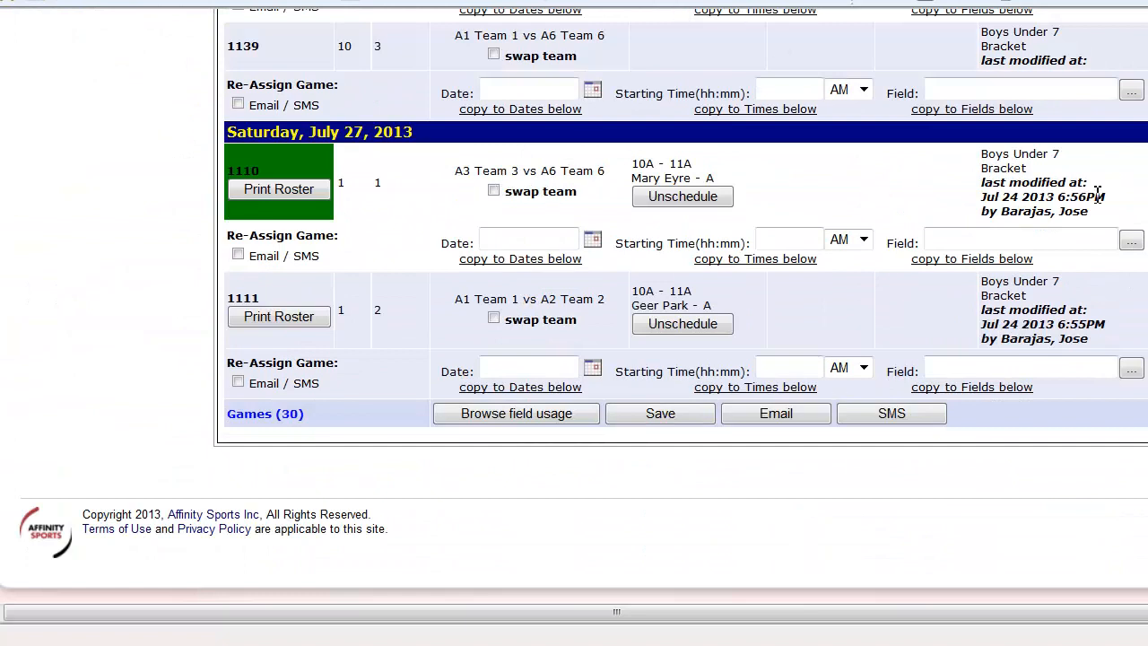
Step: Move the scheduled A3 Team 3 vs A6 Team 6 game to July 28, 2013, save, and check its entry
{"action": "scroll", "coordinate": [1076, 192], "scroll_direction": "up", "scroll_amount": 2}
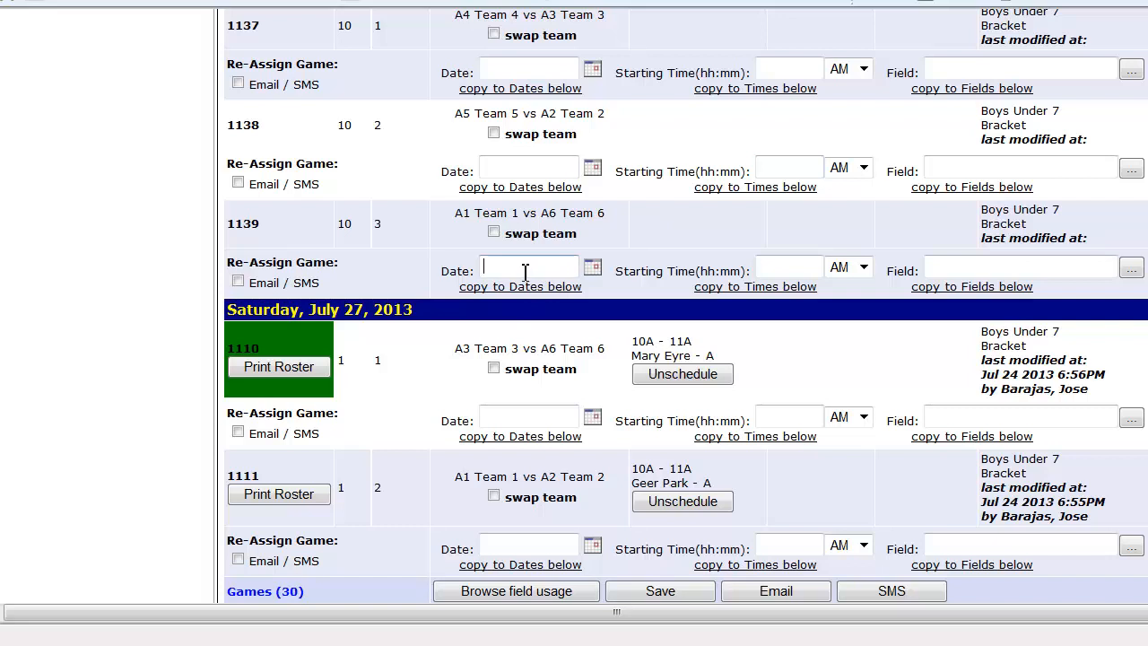
{"action": "left_click", "coordinate": [810, 267]}
{"action": "left_click", "coordinate": [989, 263]}
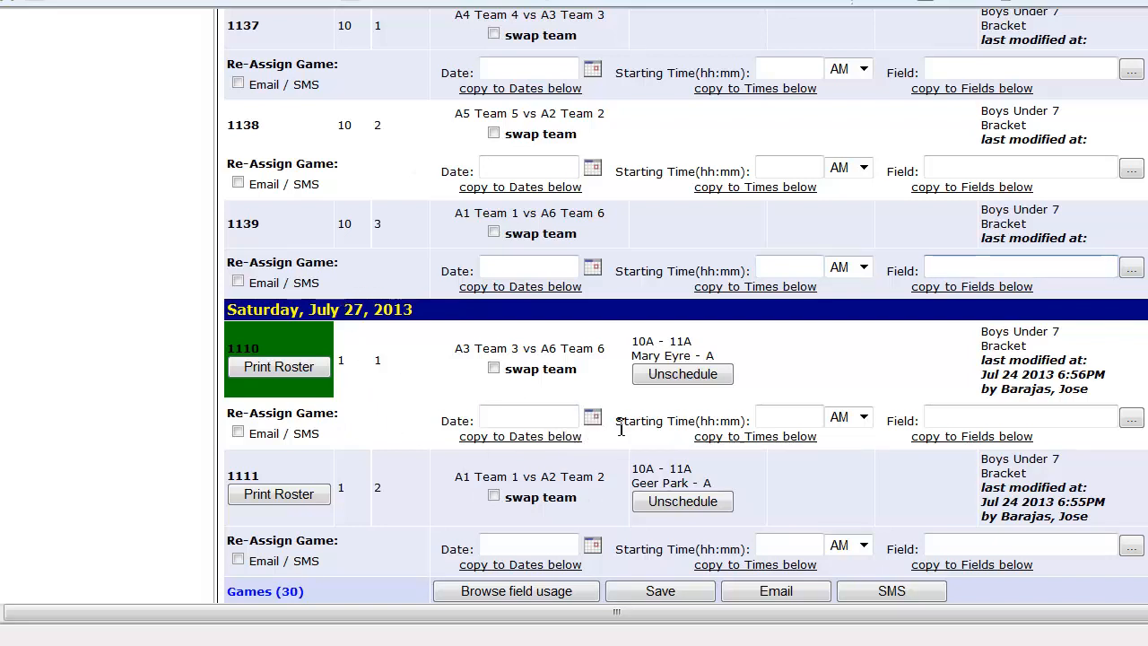
{"action": "left_click", "coordinate": [592, 419]}
{"action": "scroll", "coordinate": [618, 435], "scroll_direction": "down", "scroll_amount": 1}
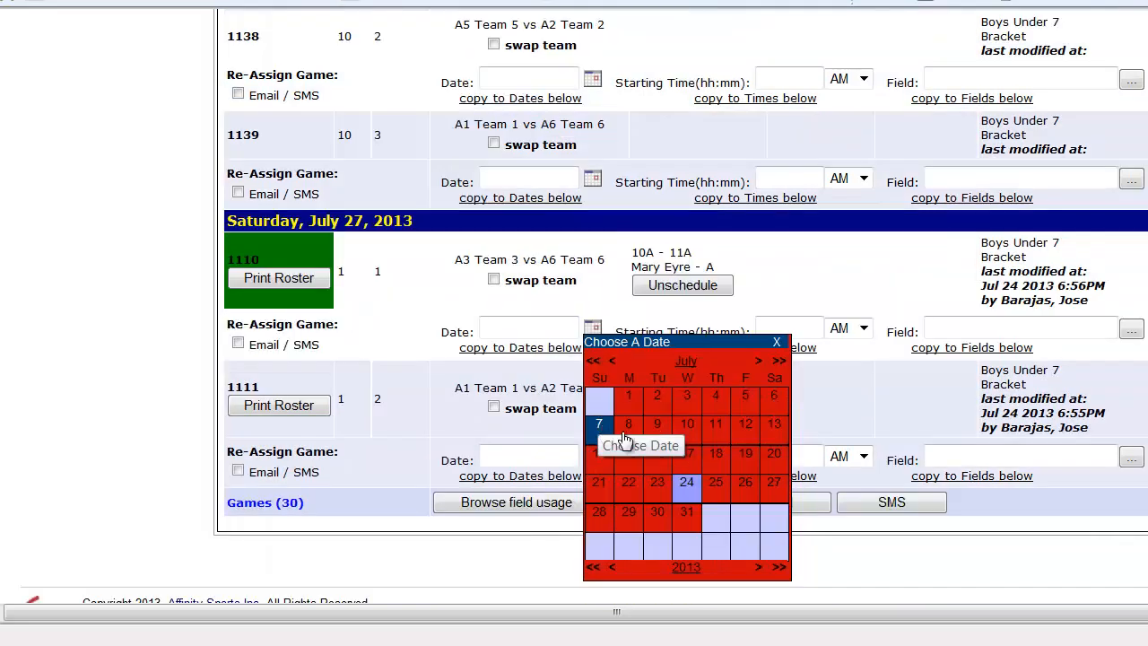
{"action": "left_click", "coordinate": [596, 520]}
{"action": "left_click", "coordinate": [666, 510]}
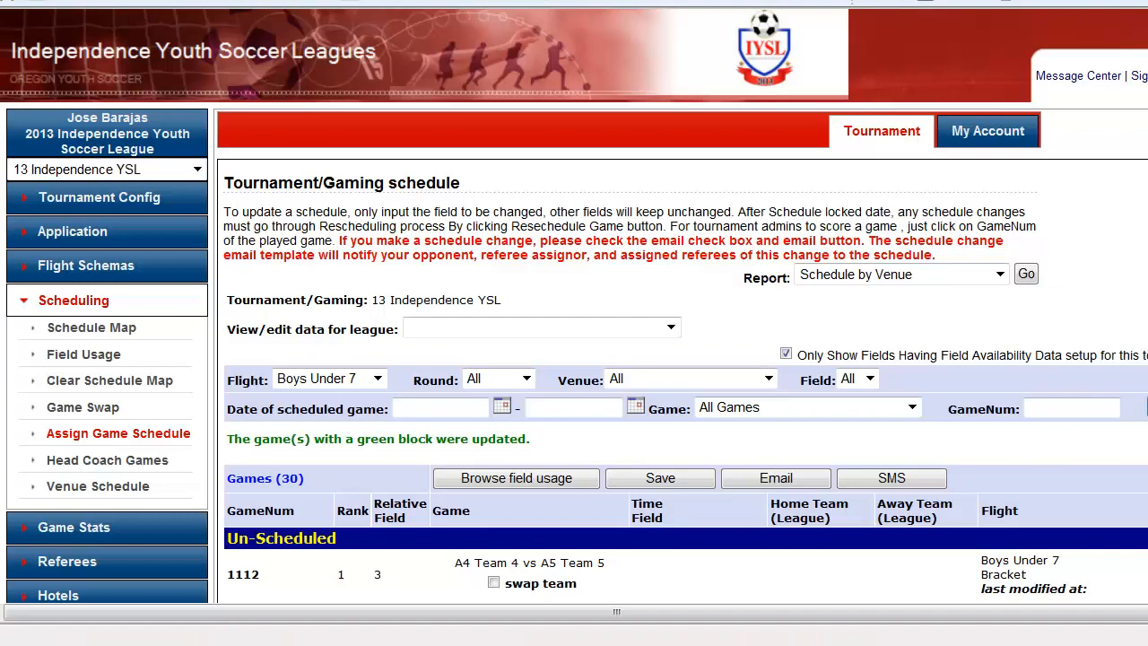
{"action": "scroll", "coordinate": [574, 305], "scroll_direction": "down", "scroll_amount": 20}
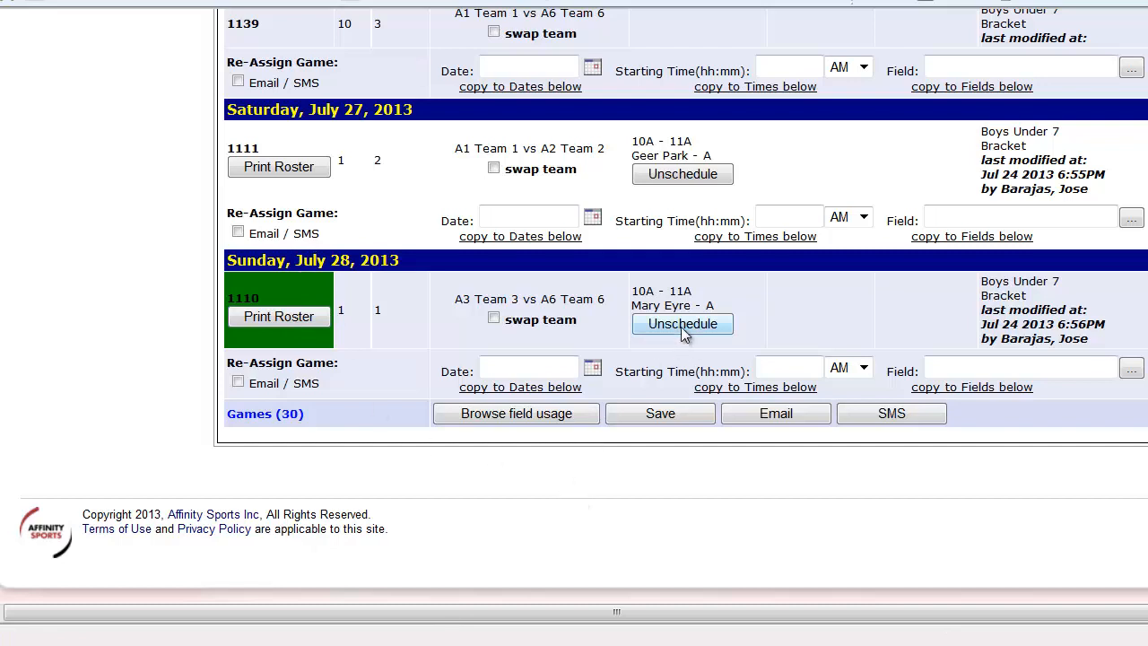
{"action": "scroll", "coordinate": [680, 326], "scroll_direction": "up", "scroll_amount": 1}
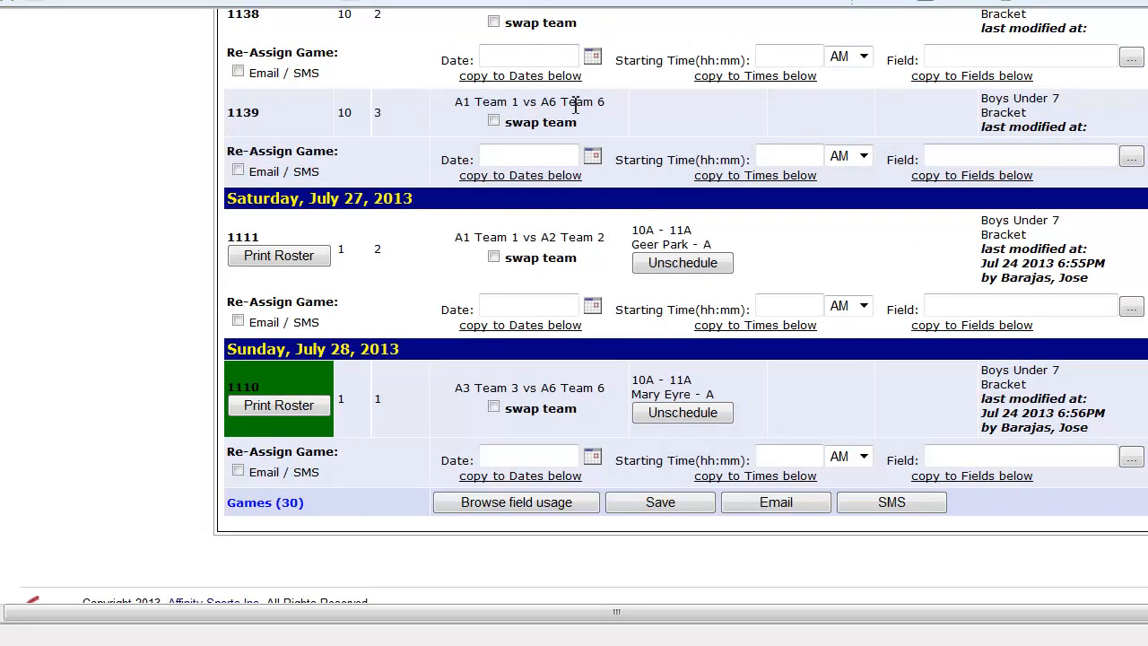
Step: Open the Boys Under 7 flight from the tournament publishing list and review its bracket standings and scheduled games
{"action": "scroll", "coordinate": [686, 305], "scroll_direction": "up", "scroll_amount": 20}
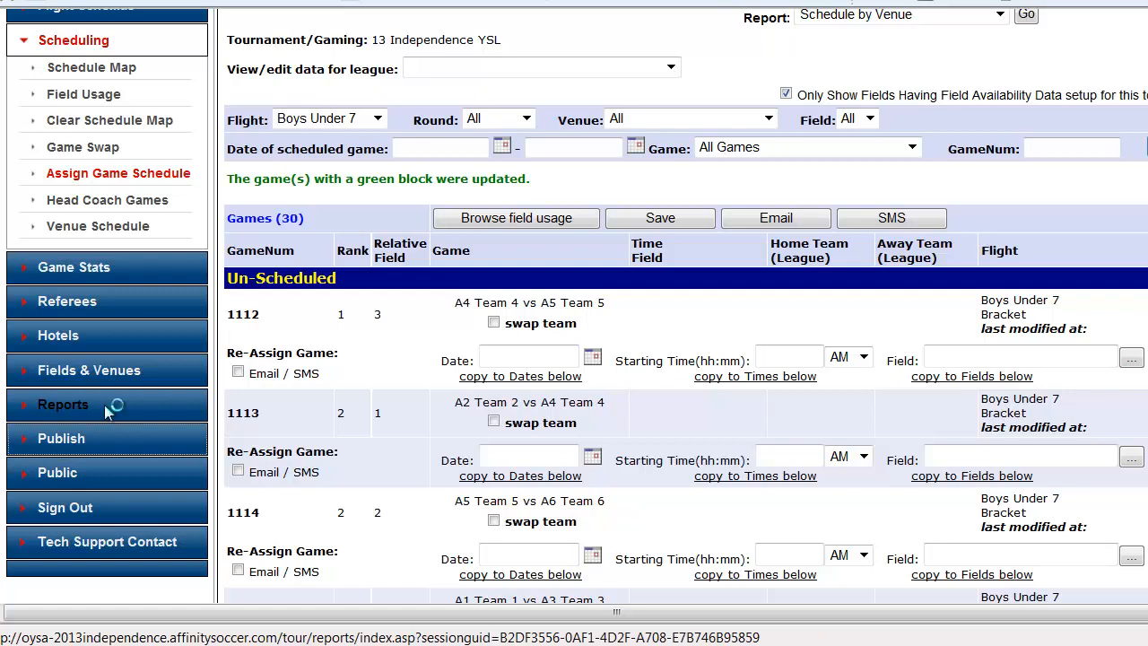
{"action": "scroll", "coordinate": [541, 479], "scroll_direction": "down", "scroll_amount": 2}
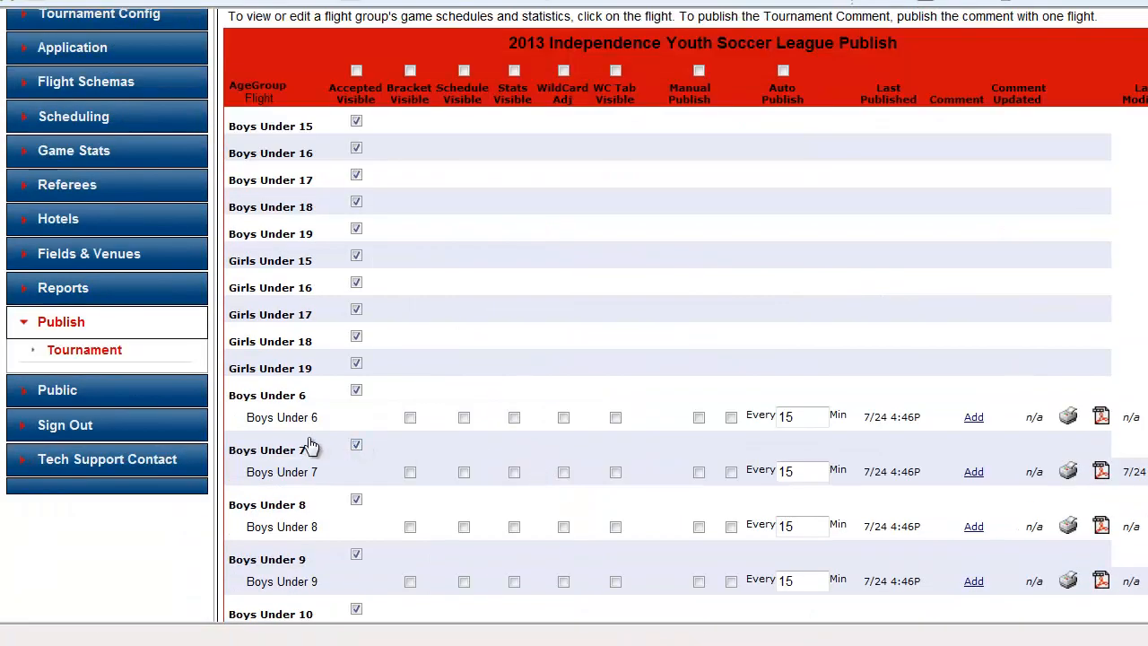
{"action": "scroll", "coordinate": [305, 443], "scroll_direction": "down", "scroll_amount": 1}
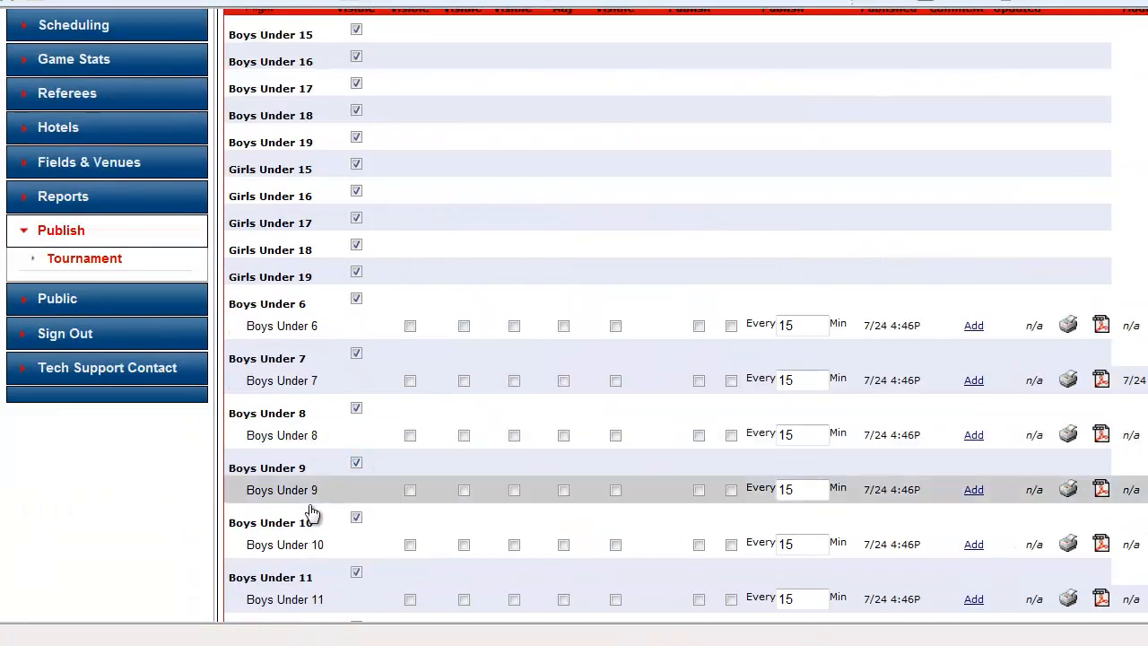
{"action": "left_click", "coordinate": [278, 392]}
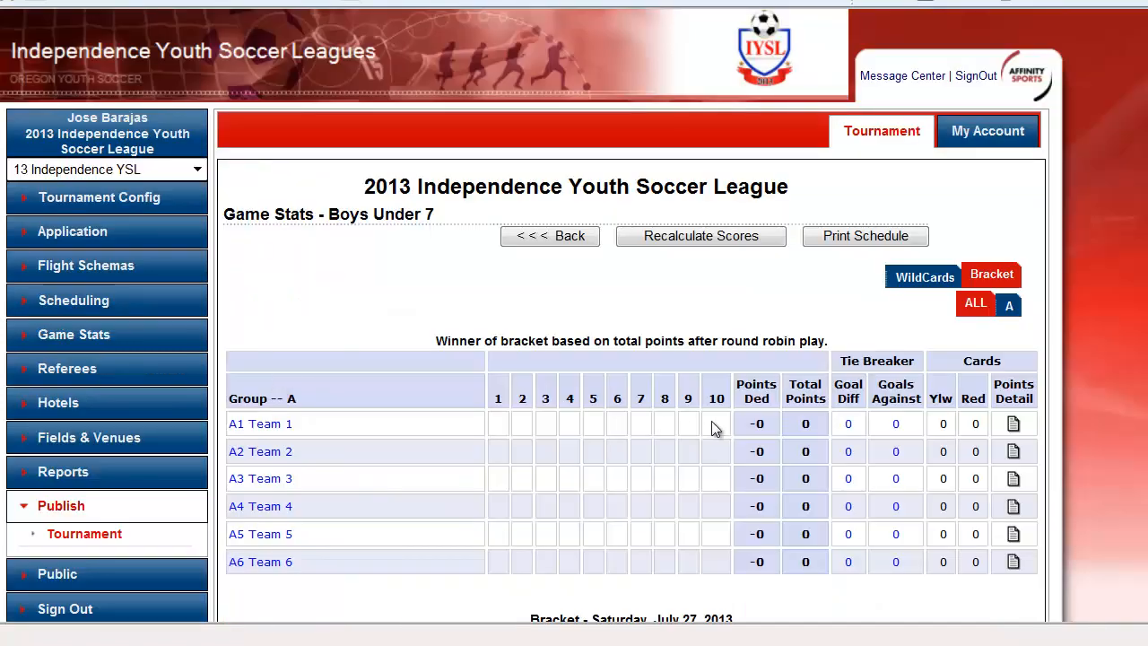
{"action": "scroll", "coordinate": [712, 420], "scroll_direction": "down", "scroll_amount": 2}
{"action": "scroll", "coordinate": [971, 493], "scroll_direction": "down", "scroll_amount": 1}
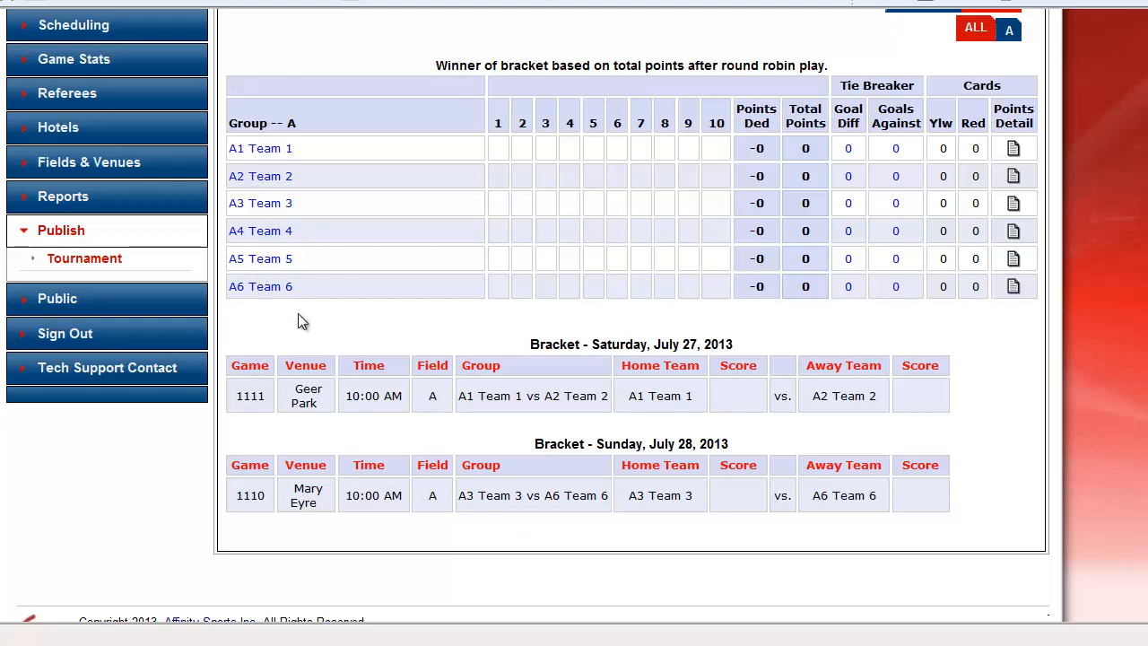
{"action": "scroll", "coordinate": [320, 356], "scroll_direction": "up", "scroll_amount": 5}
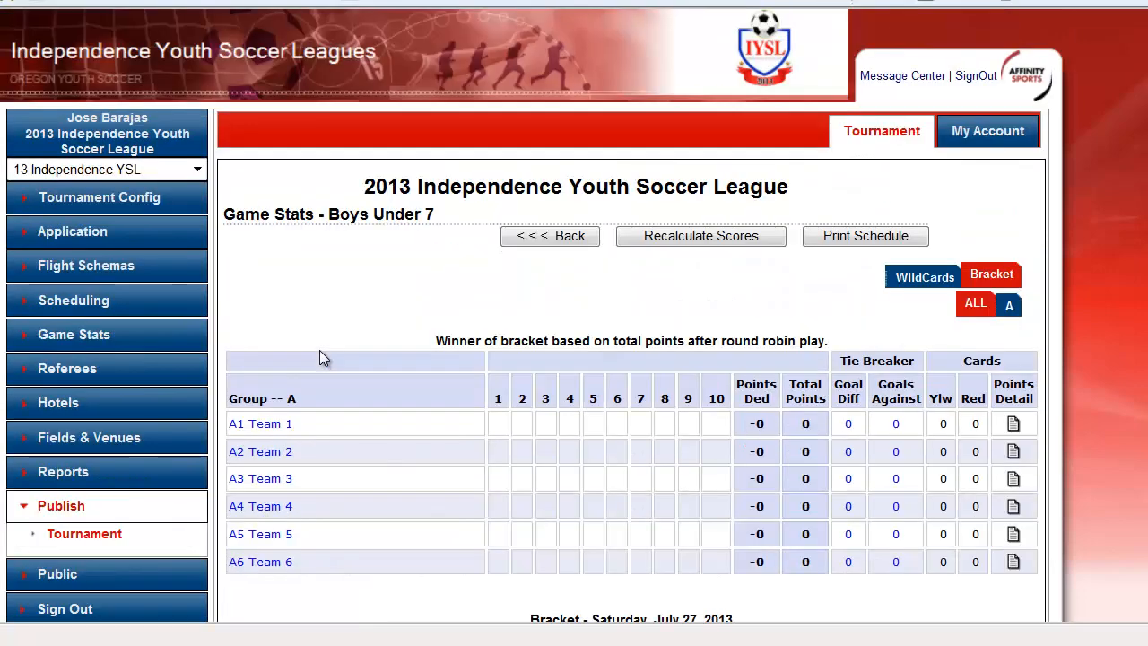
Step: Look at the game scoring search and open the flight schemas' list of play levels
{"action": "left_click", "coordinate": [78, 336]}
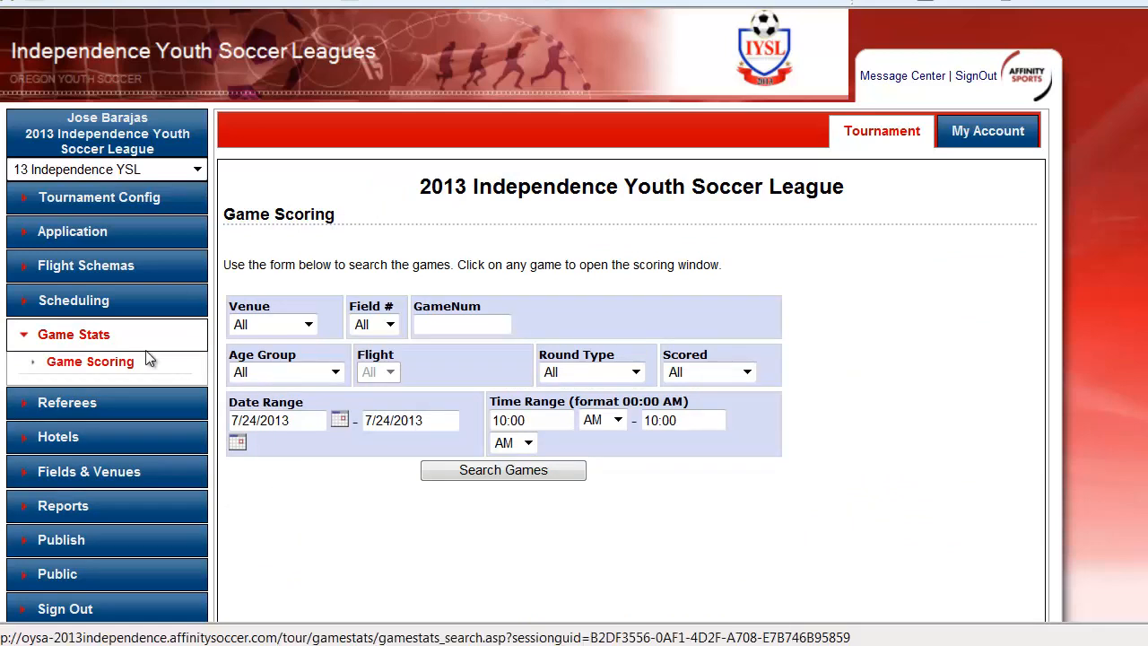
{"action": "left_click", "coordinate": [100, 265]}
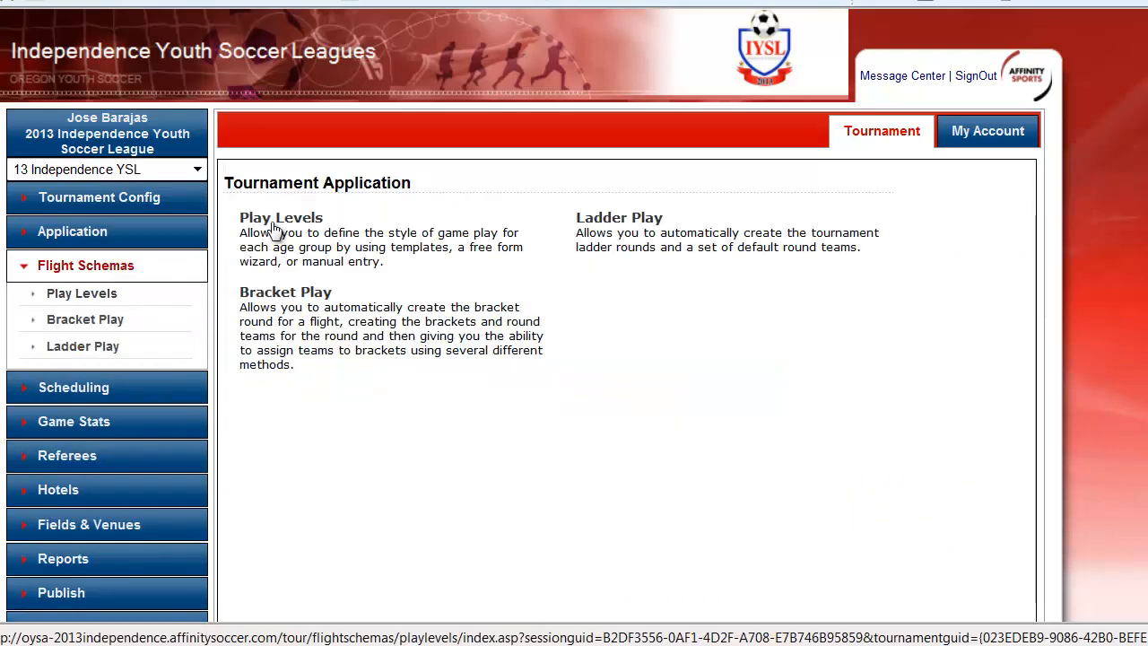
{"action": "left_click", "coordinate": [276, 218]}
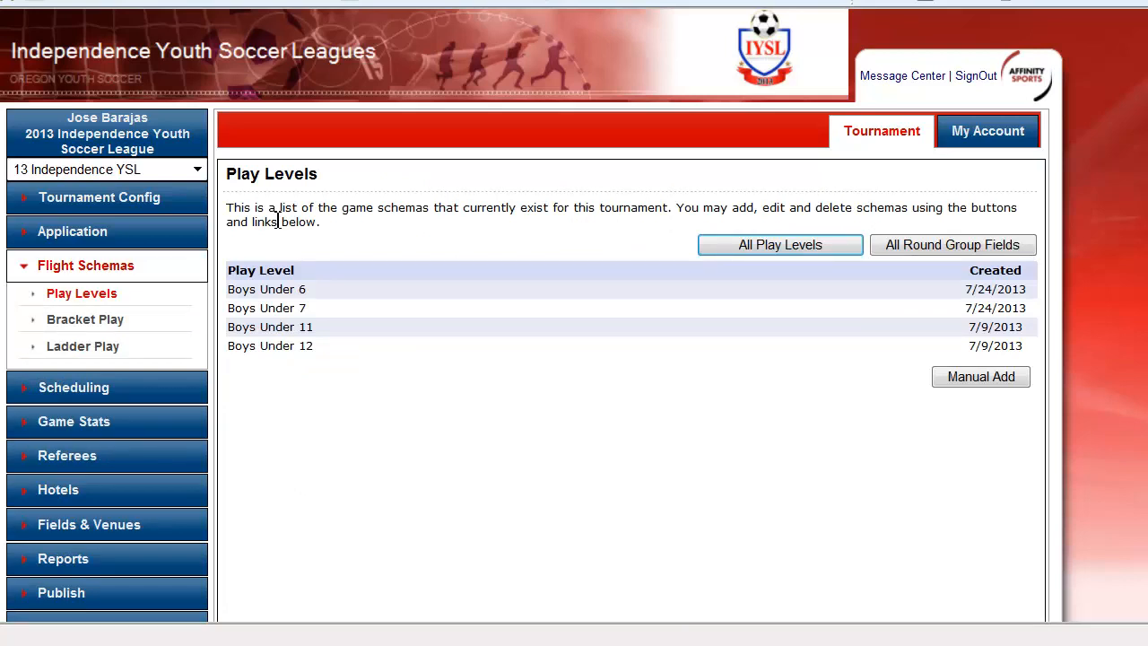